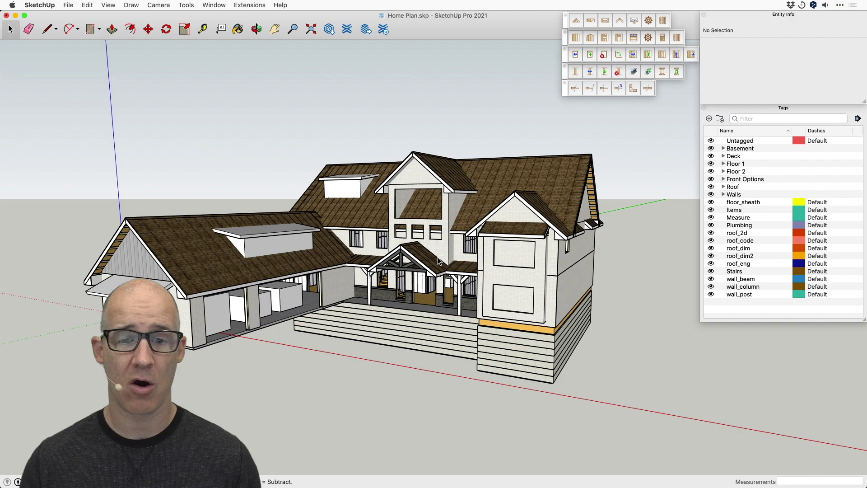
# Step: Orbit the house up to a high view over the roofs, the garage wing and the right side
pyautogui.moveTo(440, 254); pyautogui.dragTo(429, 288, button='middle')
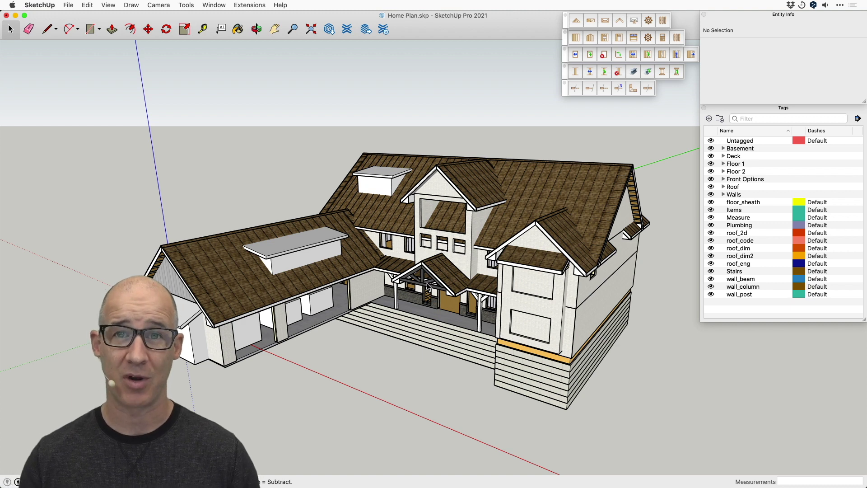
pyautogui.moveTo(485, 268); pyautogui.dragTo(553, 259, button='middle')
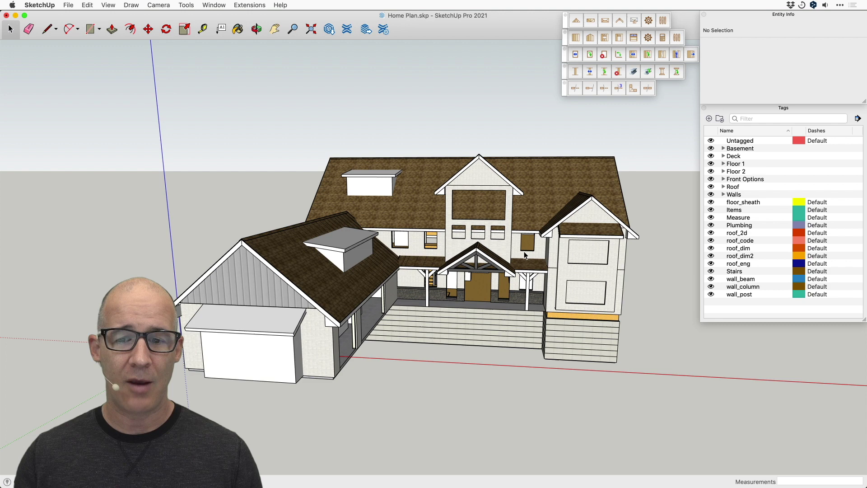
pyautogui.moveTo(526, 269); pyautogui.dragTo(456, 280, button='middle')
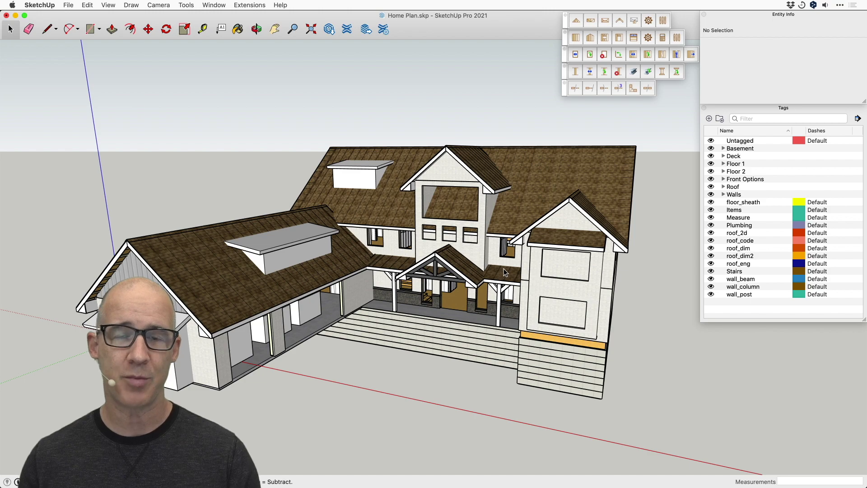
pyautogui.moveTo(503, 268); pyautogui.dragTo(567, 272, button='middle')
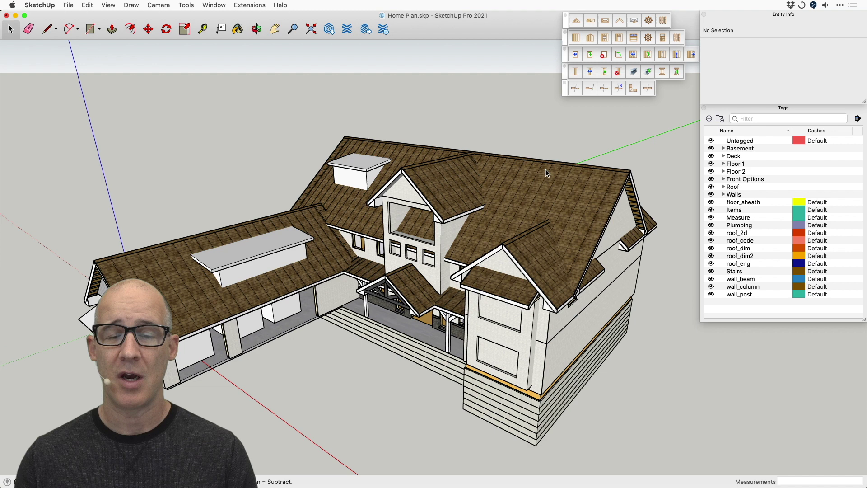
# Step: Orbit the house repeatedly, ending slightly lower with the front facade turned toward the viewer
pyautogui.moveTo(545, 169); pyautogui.dragTo(559, 158, button='middle')
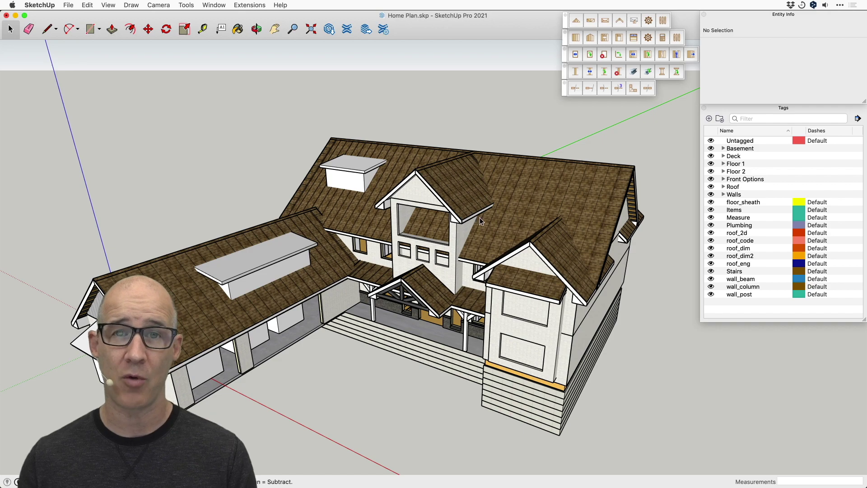
pyautogui.moveTo(479, 217); pyautogui.dragTo(511, 231, button='middle')
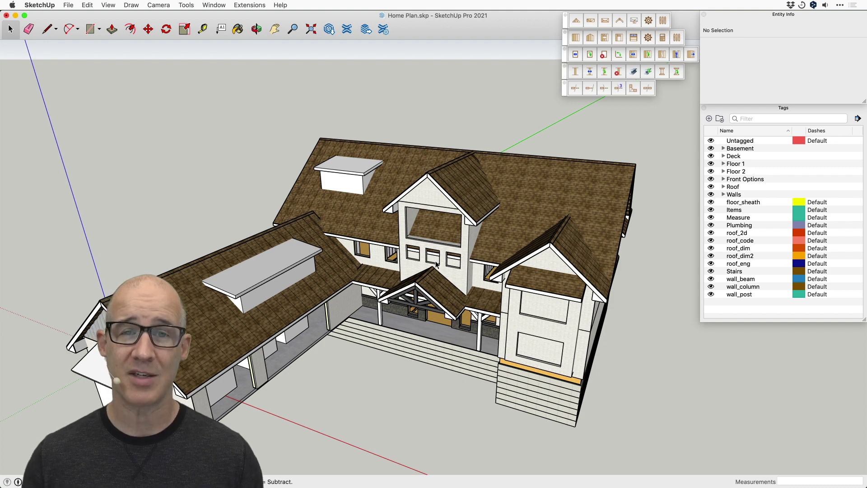
pyautogui.moveTo(428, 270); pyautogui.dragTo(517, 247, button='middle')
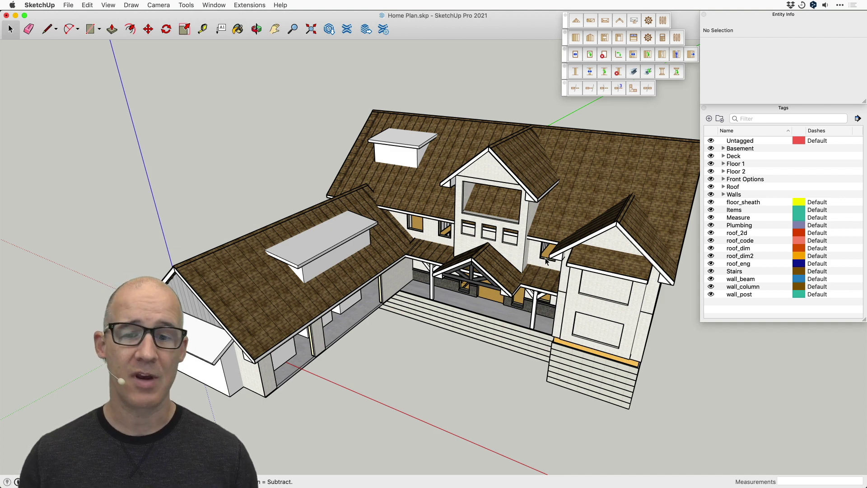
pyautogui.moveTo(556, 238); pyautogui.dragTo(481, 240, button='middle')
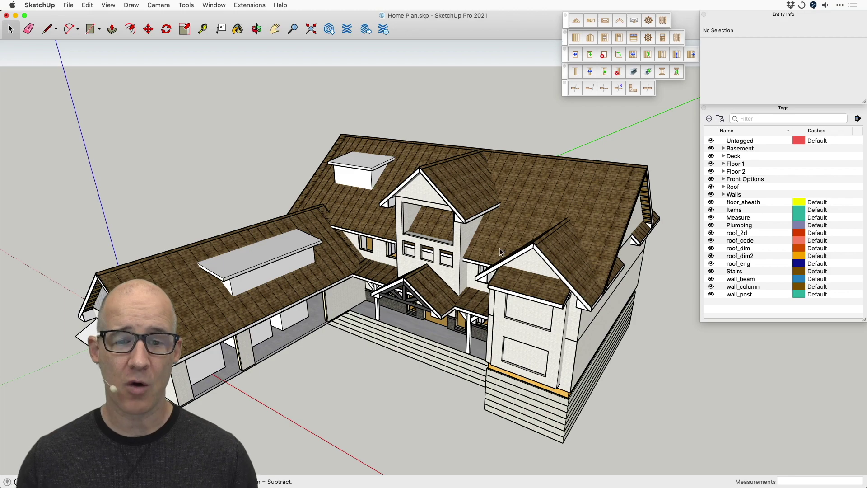
pyautogui.moveTo(503, 254); pyautogui.dragTo(478, 258, button='middle')
# Step: Return to Select, then zoom and orbit in on the porch's front wall and central doorway
pyautogui.press('space')
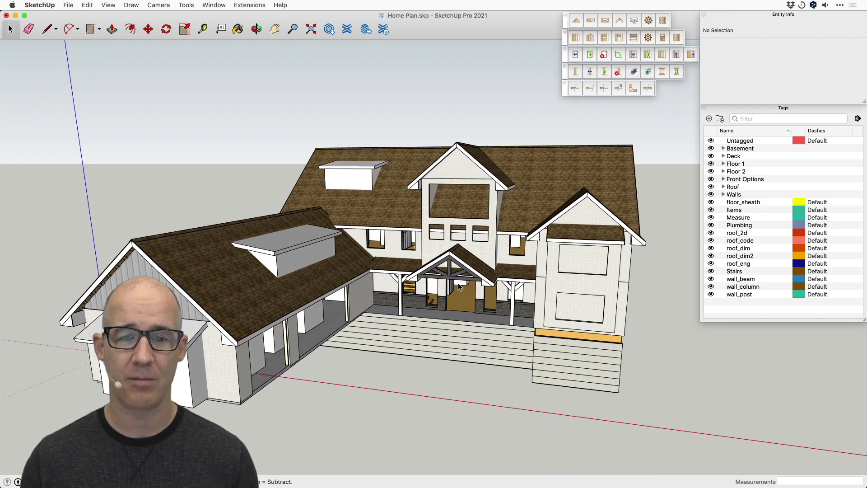
pyautogui.scroll(10, 458, 283)
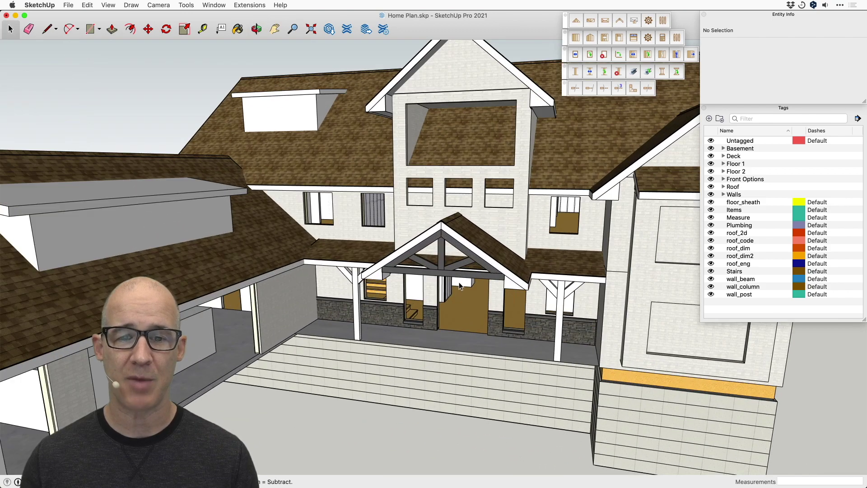
pyautogui.scroll(5, 467, 287)
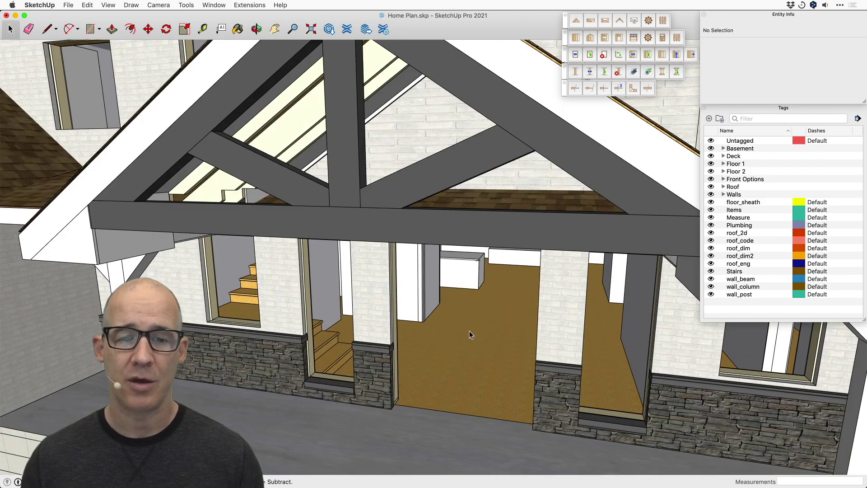
pyautogui.moveTo(469, 331); pyautogui.dragTo(469, 292, button='middle')
pyautogui.scroll(5, 476, 289)
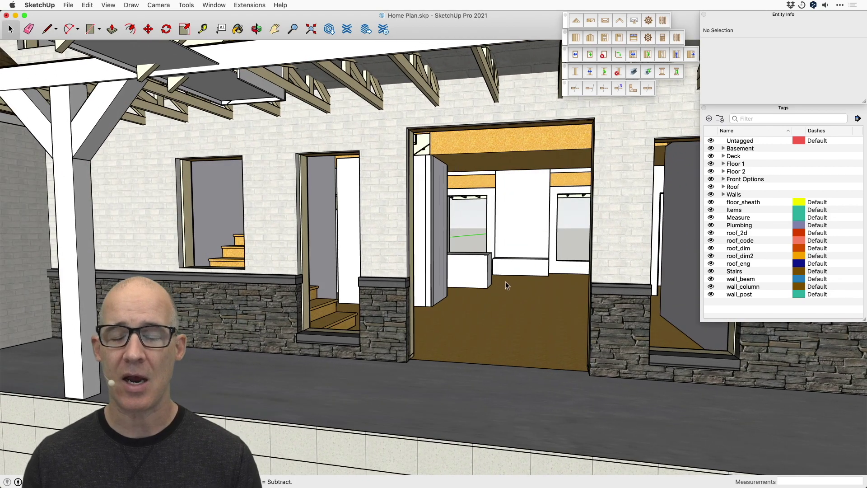
pyautogui.scroll(3, 506, 281)
pyautogui.keyDown('shift'); pyautogui.moveTo(520, 278); pyautogui.dragTo(467, 281, button='middle'); pyautogui.keyUp('shift')
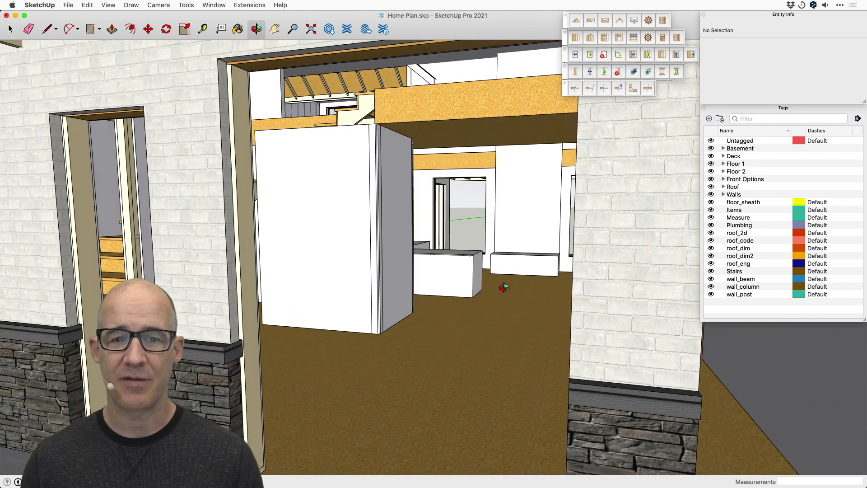
# Step: Zoom further and orbit to look down on the interior stairs
pyautogui.scroll(5, 372, 120)
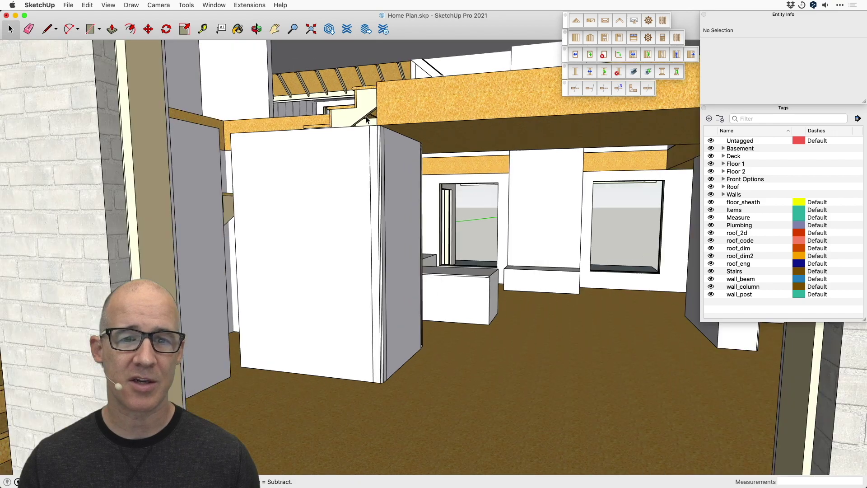
pyautogui.scroll(5, 371, 119)
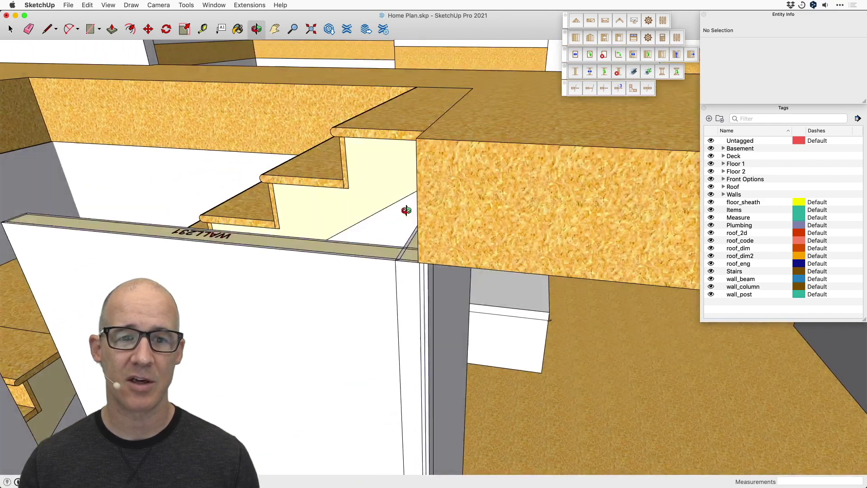
pyautogui.scroll(-2, 395, 258)
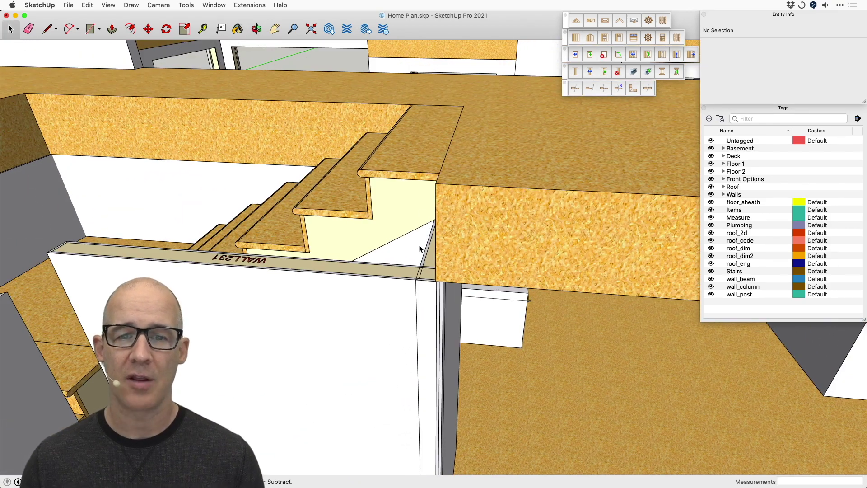
pyautogui.moveTo(499, 174); pyautogui.dragTo(414, 208, button='middle')
# Step: Scroll-zoom until the house's roofs are seen from above again
pyautogui.scroll(5, 424, 214)
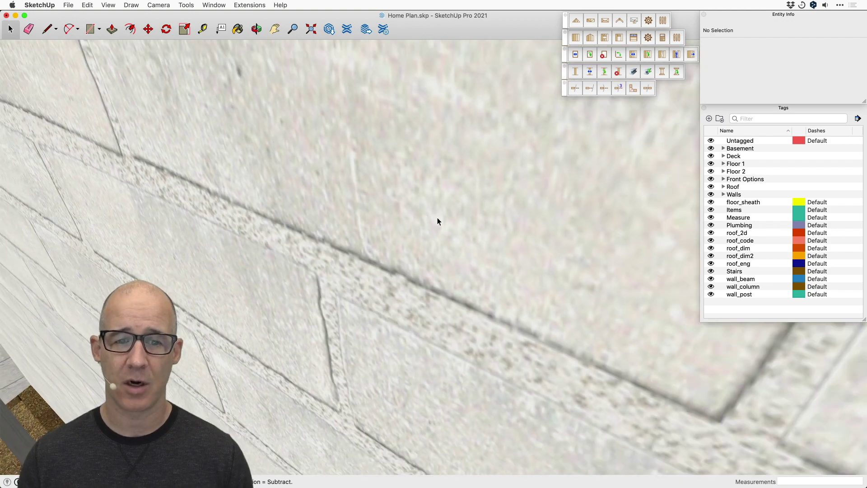
pyautogui.scroll(2, 441, 220)
pyautogui.scroll(3, 444, 220)
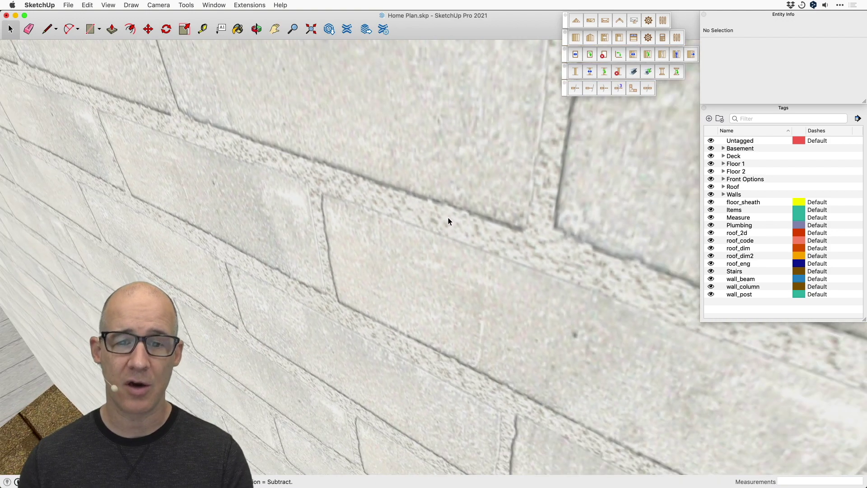
pyautogui.scroll(2, 448, 221)
pyautogui.scroll(2, 449, 218)
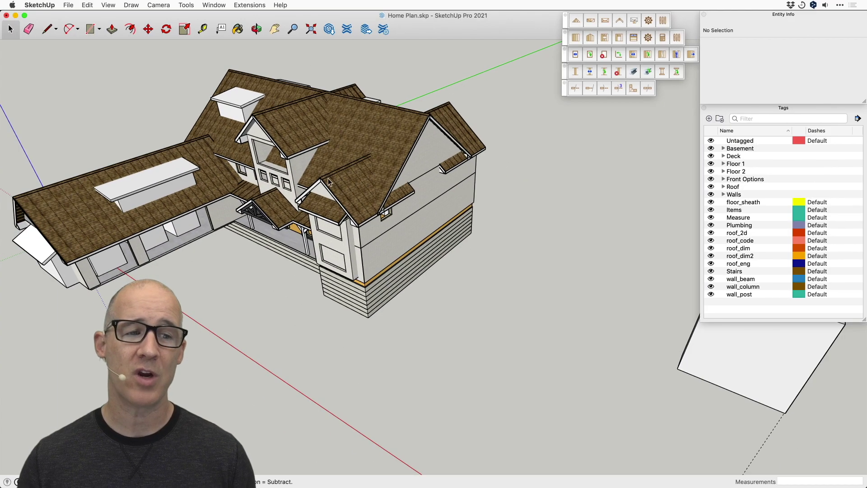
# Step: Pan, orbit and zoom to an elevated front-left view with the porch and entry steps centred
pyautogui.keyDown('shift'); pyautogui.moveTo(329, 181); pyautogui.dragTo(491, 198, button='middle'); pyautogui.keyUp('shift')
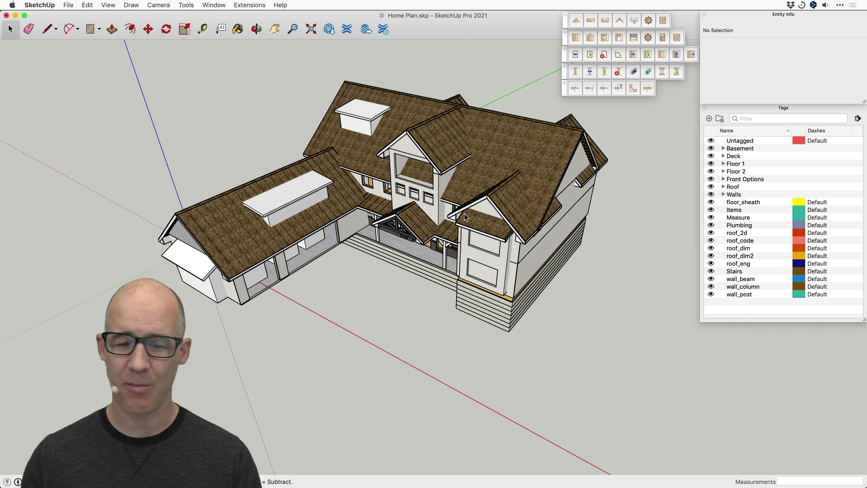
pyautogui.moveTo(464, 213); pyautogui.dragTo(407, 228, button='middle')
pyautogui.scroll(5, 475, 185)
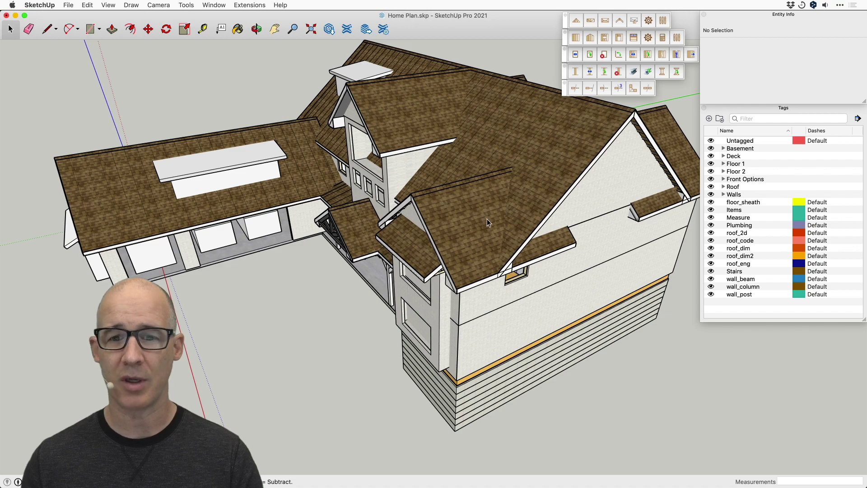
pyautogui.moveTo(494, 259)
pyautogui.mouseDown(button='middle')
pyautogui.moveTo(388, 239)
pyautogui.moveTo(474, 262)
pyautogui.moveTo(496, 244)
pyautogui.mouseUp(button='middle')
pyautogui.scroll(-5, 402, 244)
pyautogui.scroll(5, 516, 271)
pyautogui.press('space')
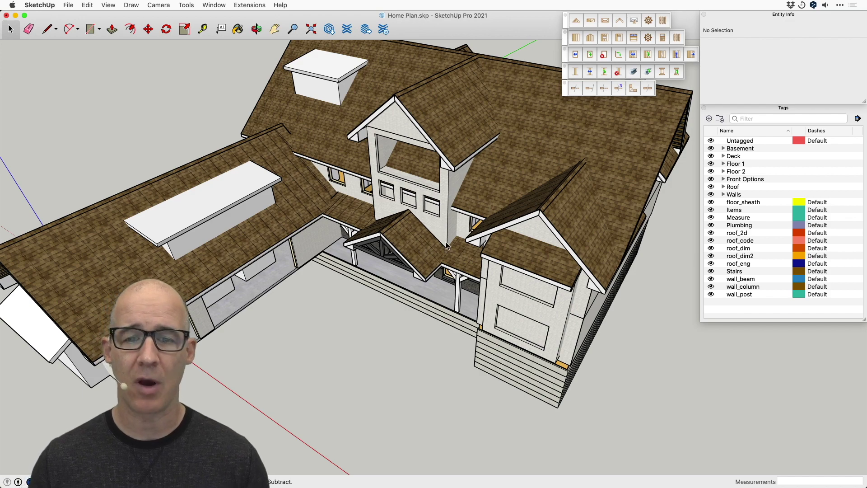
pyautogui.moveTo(445, 242); pyautogui.dragTo(433, 191, button='middle')
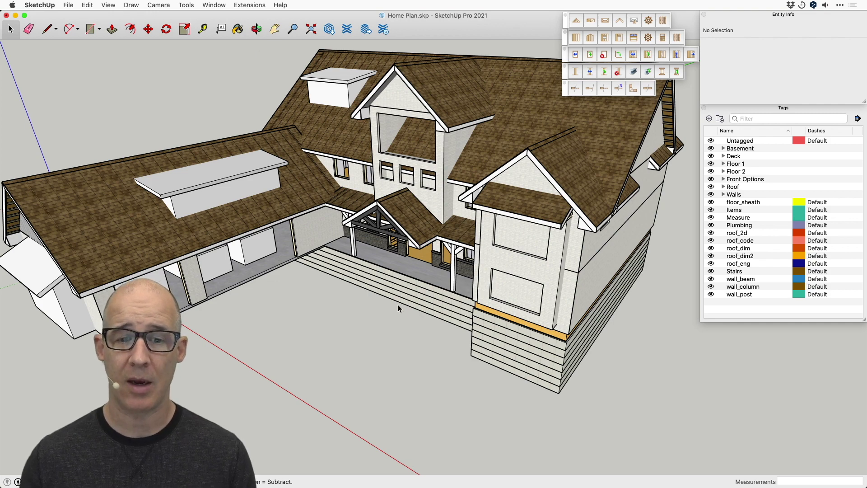
# Step: Orbit down from overhead to a lower, frontal view of the covered porch and entry steps
pyautogui.moveTo(398, 304); pyautogui.dragTo(459, 322, button='middle')
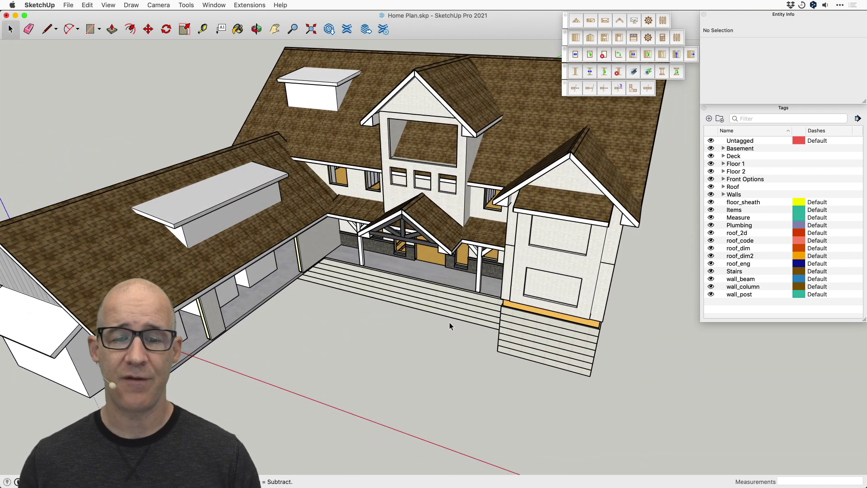
pyautogui.scroll(3, 432, 313)
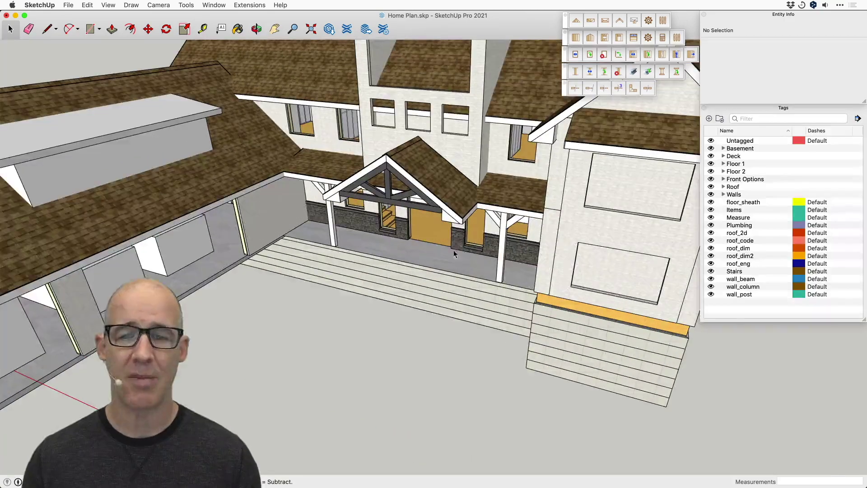
pyautogui.moveTo(454, 250); pyautogui.dragTo(469, 286, button='middle')
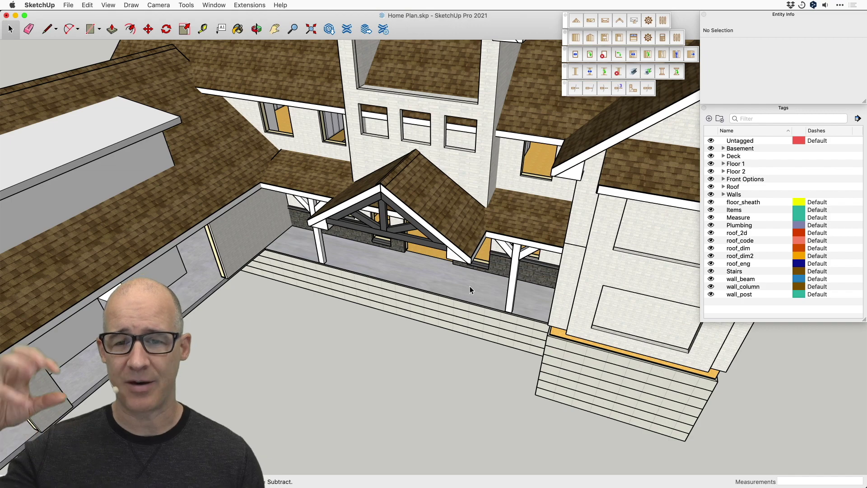
pyautogui.moveTo(470, 288); pyautogui.dragTo(443, 282, button='middle')
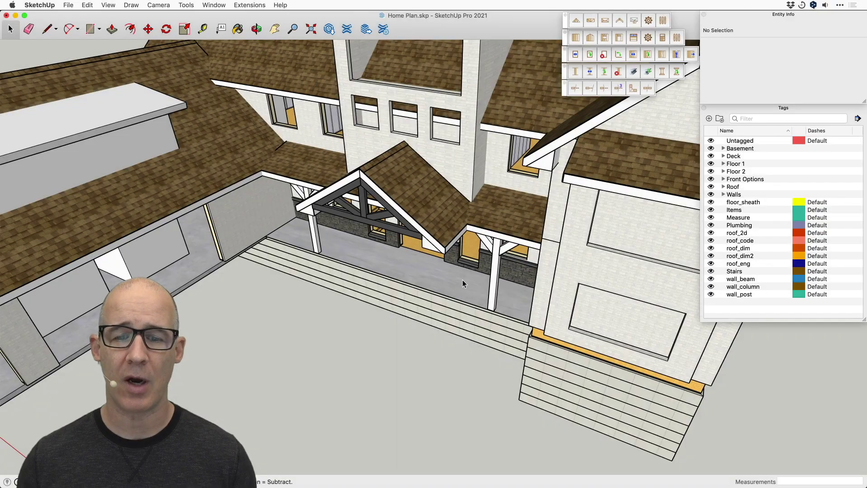
pyautogui.moveTo(462, 284)
pyautogui.mouseDown(button='middle')
pyautogui.moveTo(416, 265)
pyautogui.moveTo(397, 271)
pyautogui.moveTo(470, 282)
pyautogui.mouseUp(button='middle')
pyautogui.moveTo(470, 282); pyautogui.dragTo(452, 235)
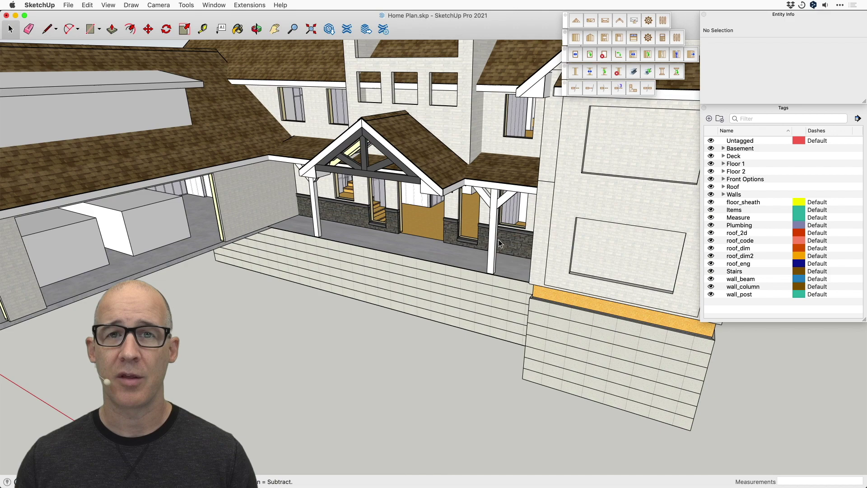
# Step: Zoom toward the wall and orbit over the porch roof and beams to a high view
pyautogui.scroll(10, 578, 209)
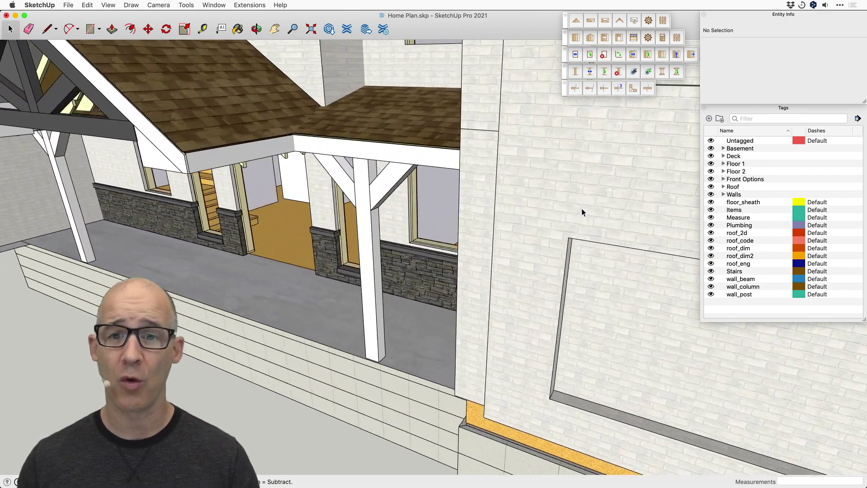
pyautogui.scroll(3, 582, 210)
pyautogui.moveTo(583, 209); pyautogui.dragTo(643, 231, button='middle')
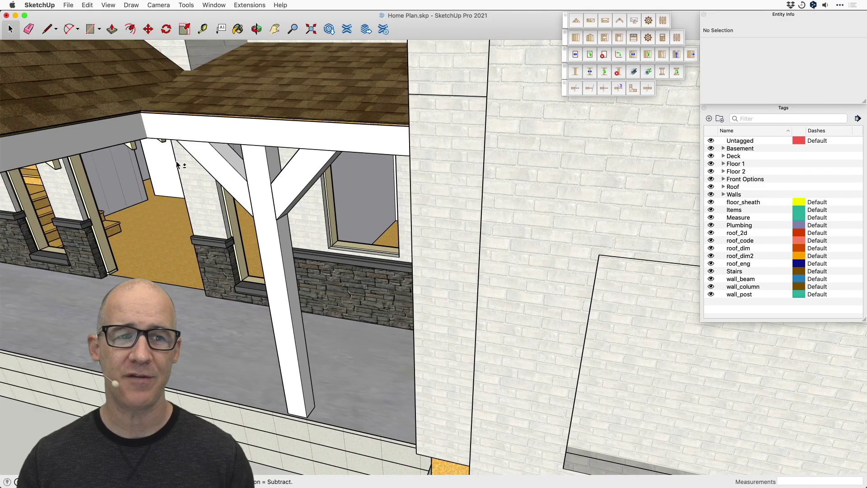
pyautogui.moveTo(178, 164); pyautogui.dragTo(260, 180, button='middle')
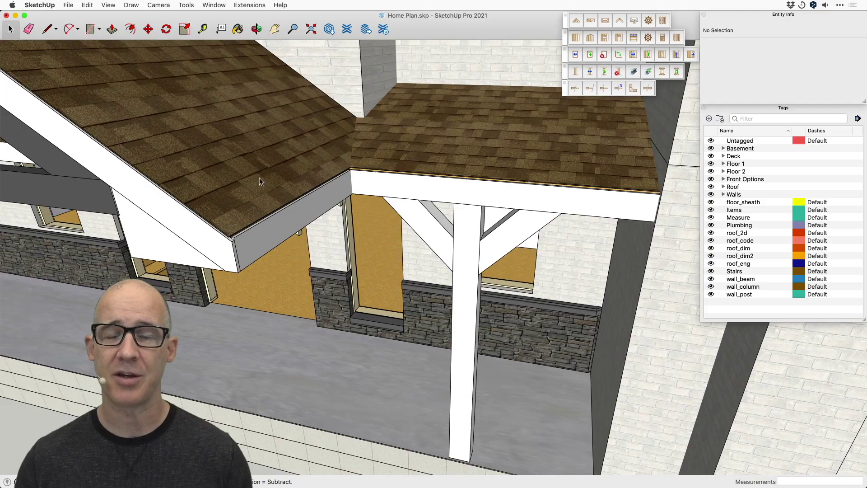
pyautogui.moveTo(312, 183); pyautogui.dragTo(414, 387, button='middle')
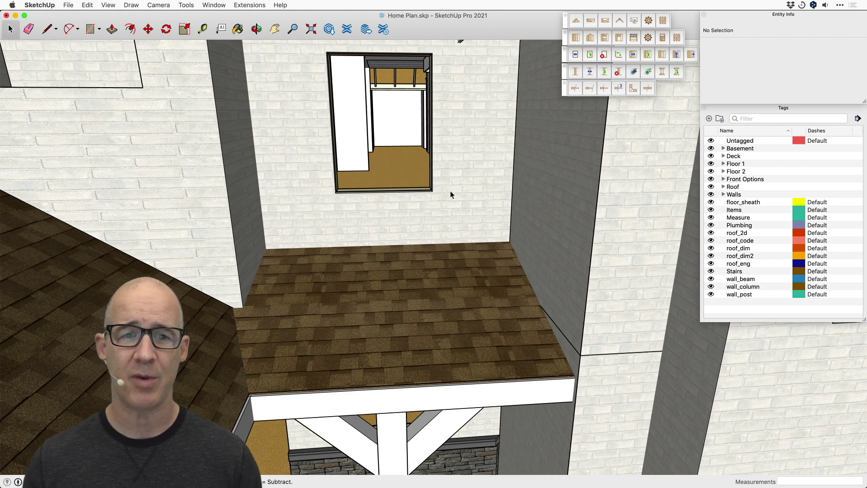
# Step: Orbit close around the upper window opening above the porch roof, then return to Select
pyautogui.moveTo(308, 193)
pyautogui.mouseDown(button='middle')
pyautogui.moveTo(365, 188)
pyautogui.moveTo(297, 198)
pyautogui.mouseUp(button='middle')
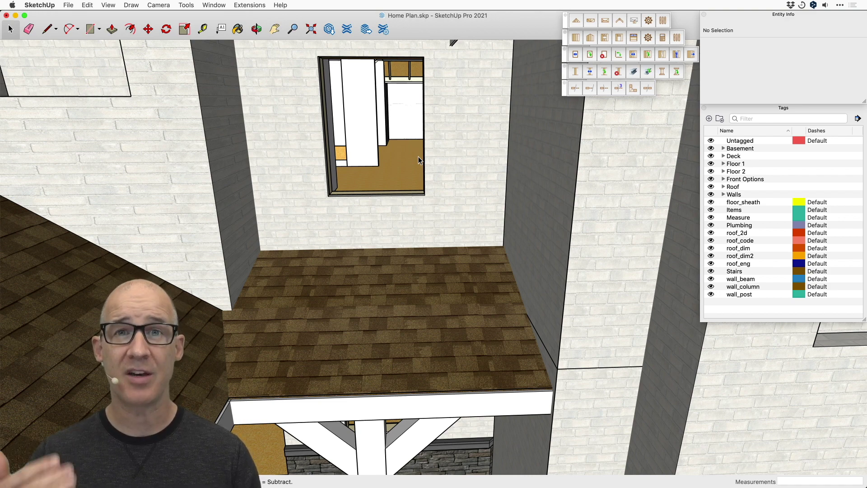
pyautogui.press('o')
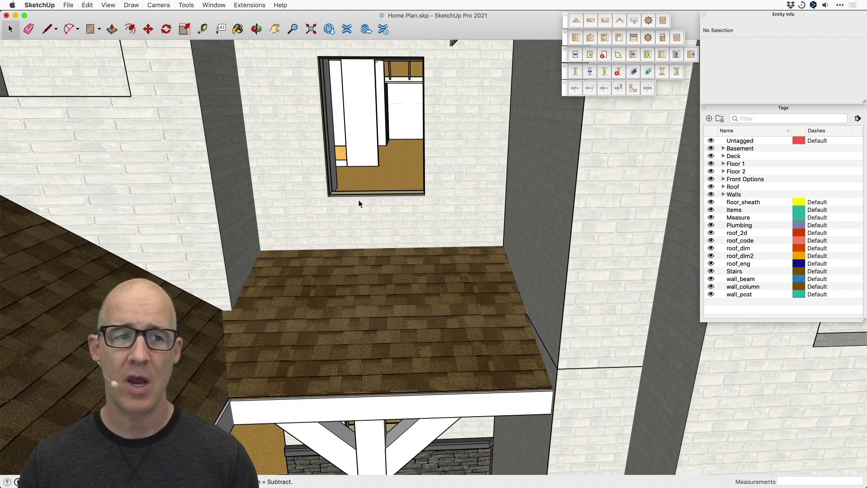
pyautogui.moveTo(359, 198); pyautogui.dragTo(422, 228)
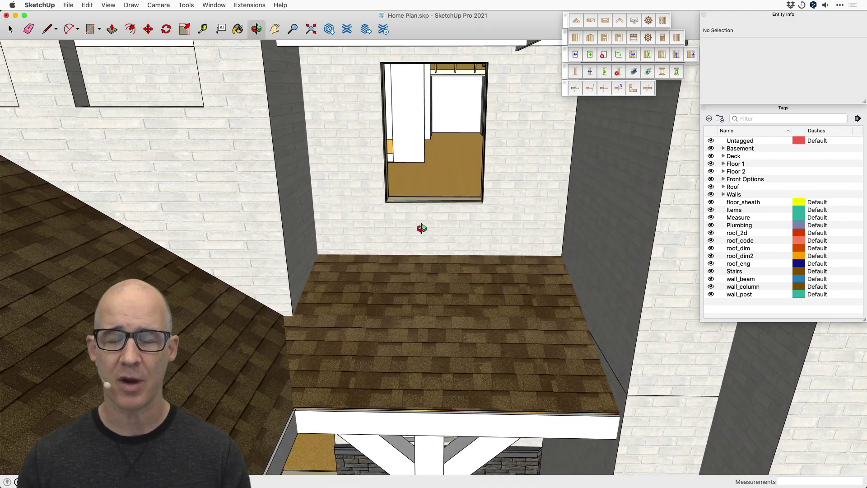
pyautogui.press('space')
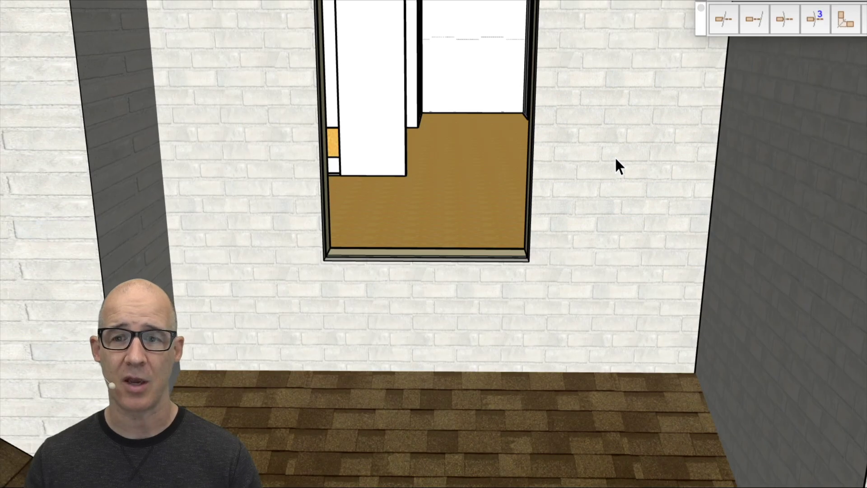
# Step: Swing the view around the upper window opening with Orbit, switching back to Select
pyautogui.press('o')
pyautogui.moveTo(615, 156)
pyautogui.mouseDown()
pyautogui.moveTo(563, 157)
pyautogui.moveTo(627, 157)
pyautogui.moveTo(588, 162)
pyautogui.moveTo(608, 162)
pyautogui.mouseUp()
pyautogui.press('space')
pyautogui.moveTo(462, 156)
pyautogui.mouseDown(button='middle')
pyautogui.moveTo(422, 153)
pyautogui.moveTo(489, 158)
pyautogui.moveTo(457, 158)
pyautogui.moveTo(471, 159)
pyautogui.mouseUp(button='middle')
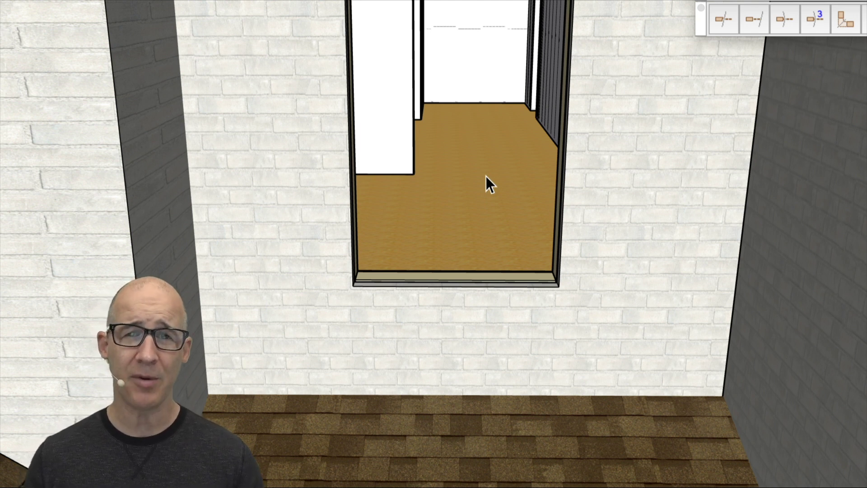
# Step: Zoom out and orbit to a level front view of the porch, stairs and upper windows
pyautogui.scroll(-6, 488, 169)
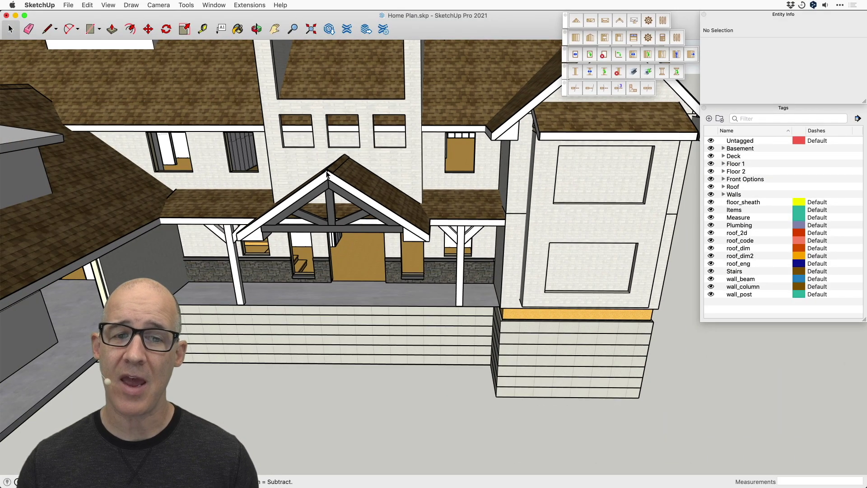
pyautogui.moveTo(327, 174); pyautogui.dragTo(330, 153, button='middle')
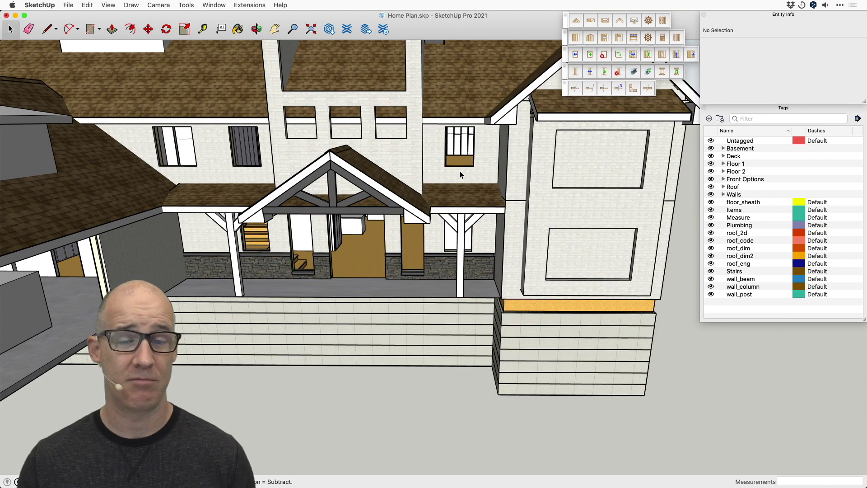
pyautogui.moveTo(459, 173)
pyautogui.mouseDown(button='middle')
pyautogui.moveTo(452, 205)
pyautogui.moveTo(453, 170)
pyautogui.moveTo(451, 257)
pyautogui.moveTo(458, 168)
pyautogui.mouseUp(button='middle')
pyautogui.press('space')
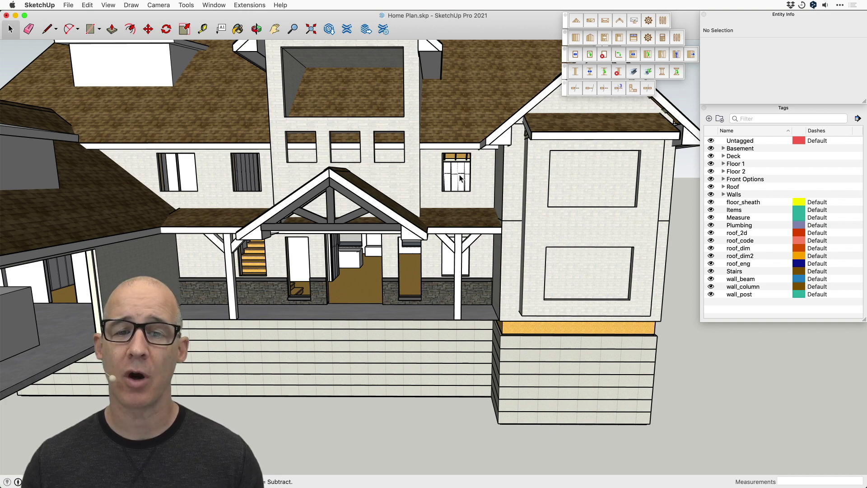
# Step: Zoom through the upper window and back out, then orbit to a higher angled view of the house
pyautogui.scroll(10, 457, 177)
pyautogui.scroll(6, 459, 177)
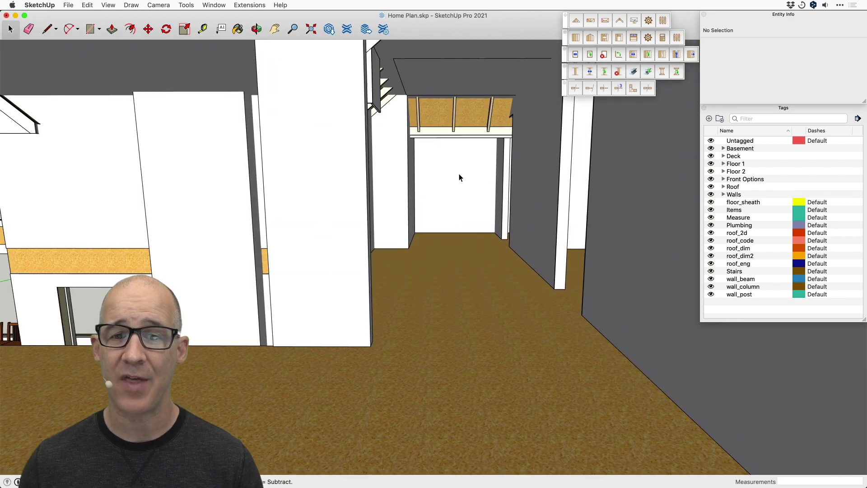
pyautogui.scroll(-15, 461, 178)
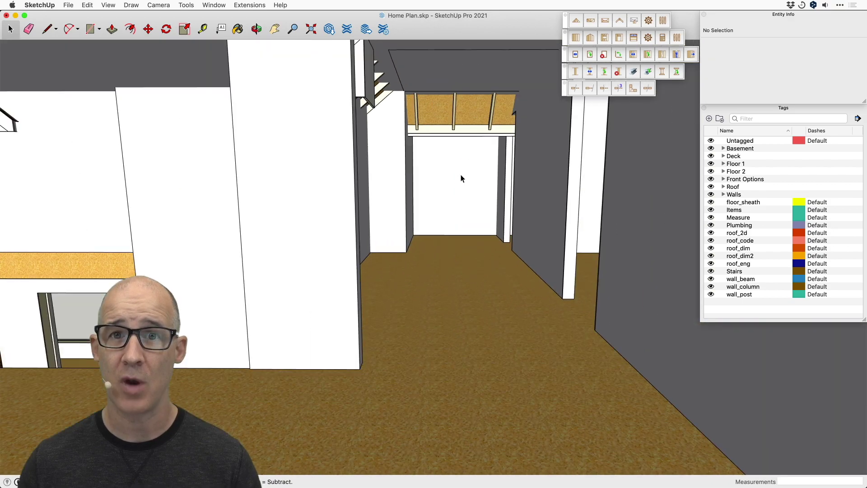
pyautogui.scroll(-6, 462, 178)
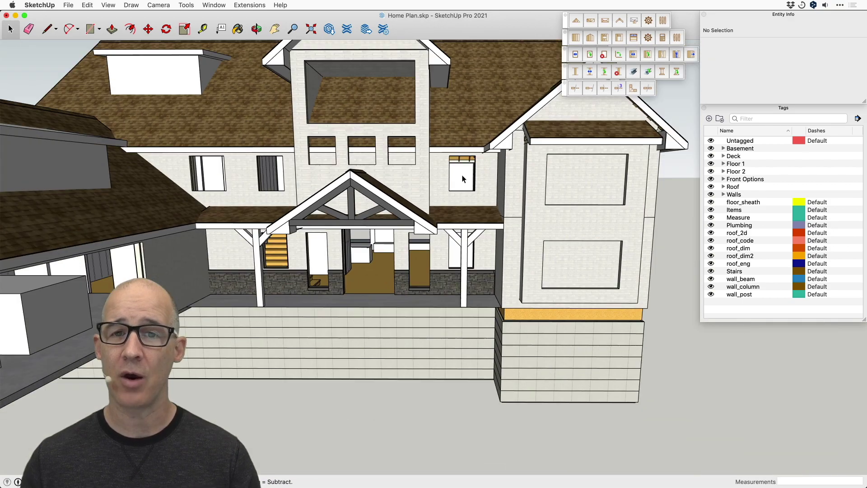
pyautogui.scroll(-6, 463, 179)
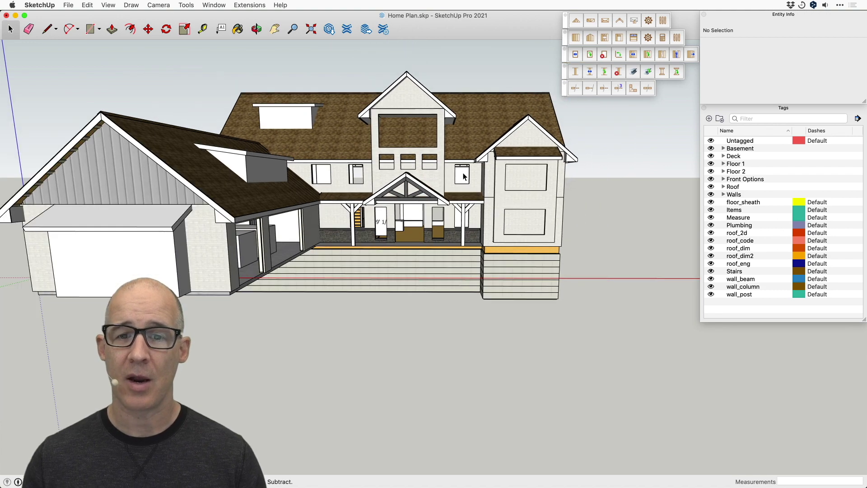
pyautogui.moveTo(475, 147); pyautogui.dragTo(384, 201, button='middle')
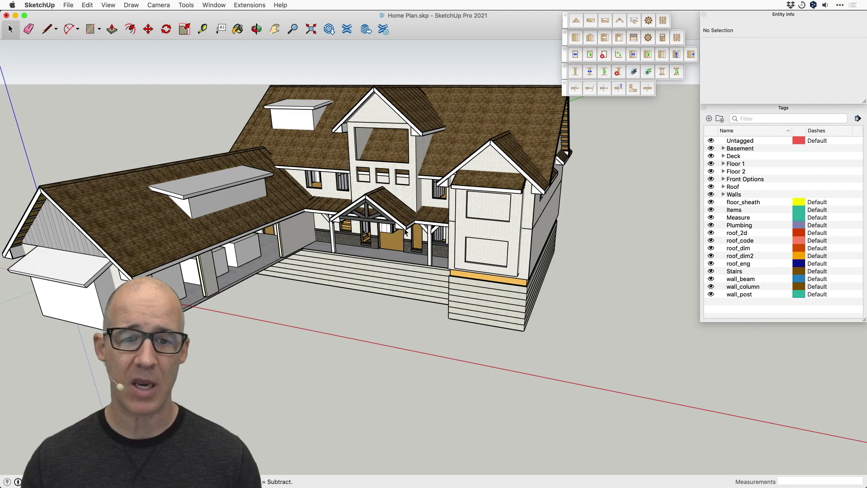
# Step: Zoom in under the porch roof and orbit around the beam and rafter edge
pyautogui.scroll(5, 387, 223)
pyautogui.scroll(10, 386, 222)
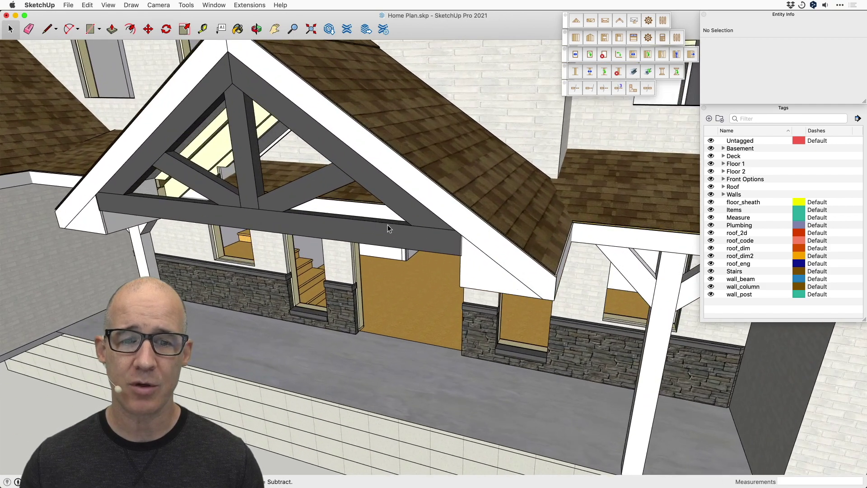
pyautogui.scroll(3, 391, 222)
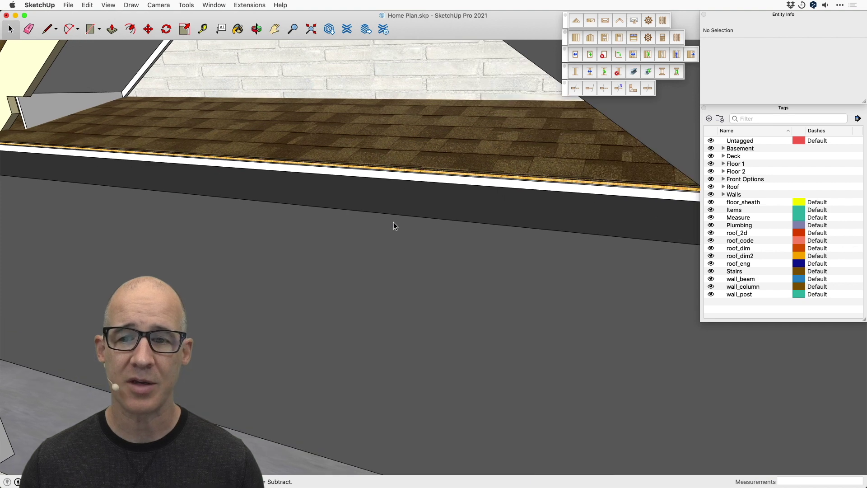
pyautogui.moveTo(449, 191); pyautogui.dragTo(648, 199, button='middle')
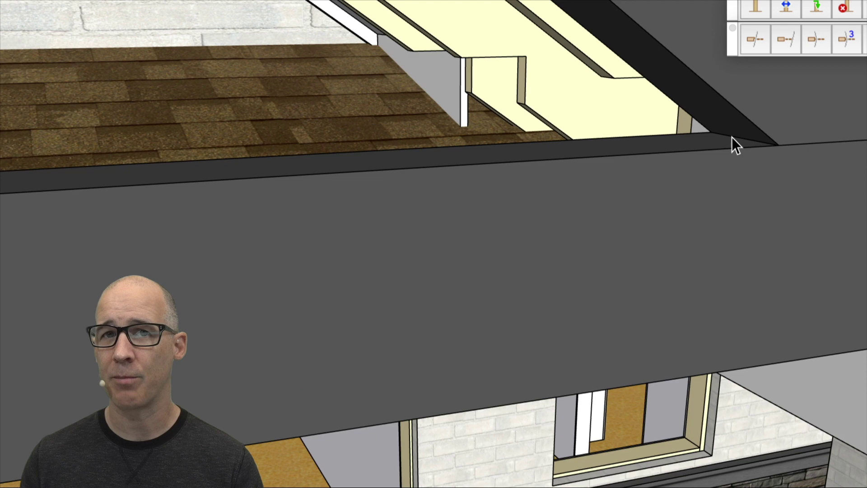
pyautogui.scroll(2, 732, 137)
pyautogui.scroll(-2, 678, 149)
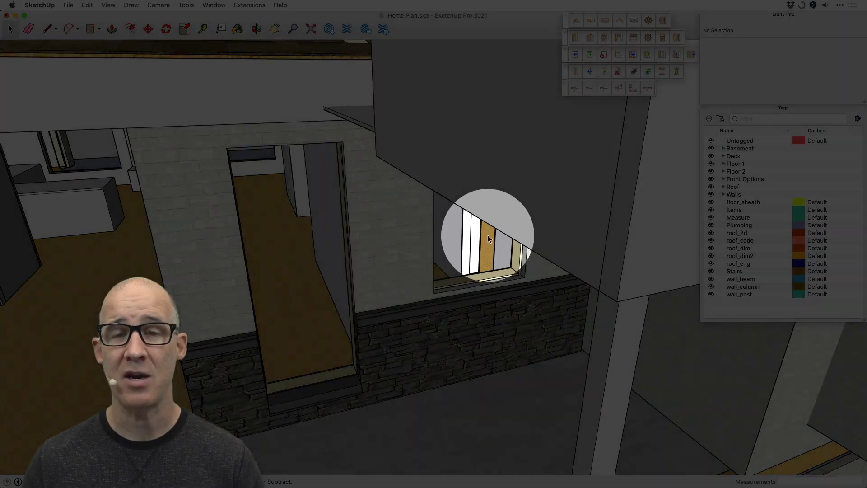
# Step: Zoom in on the porch beam, then back out to an angled overview of the porch gable
pyautogui.scroll(-3, 489, 239)
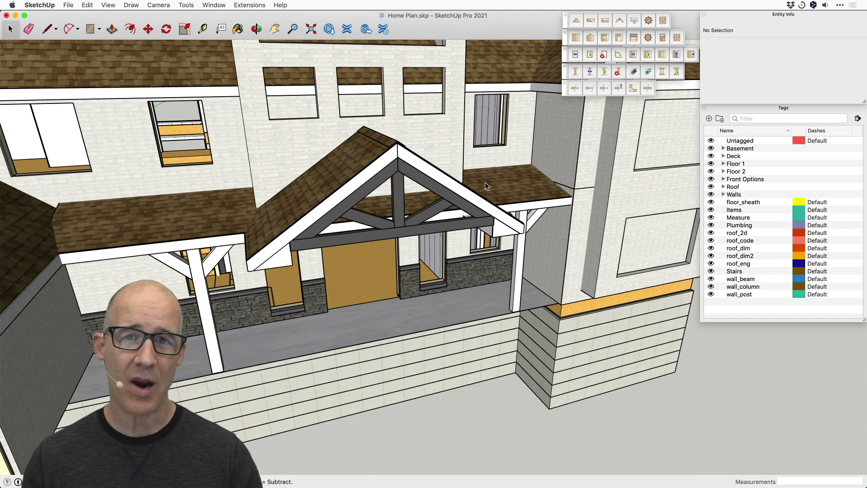
# Step: Orbit the right wall toward the viewer and pan to centre the front entry
pyautogui.moveTo(482, 198); pyautogui.dragTo(341, 230, button='middle')
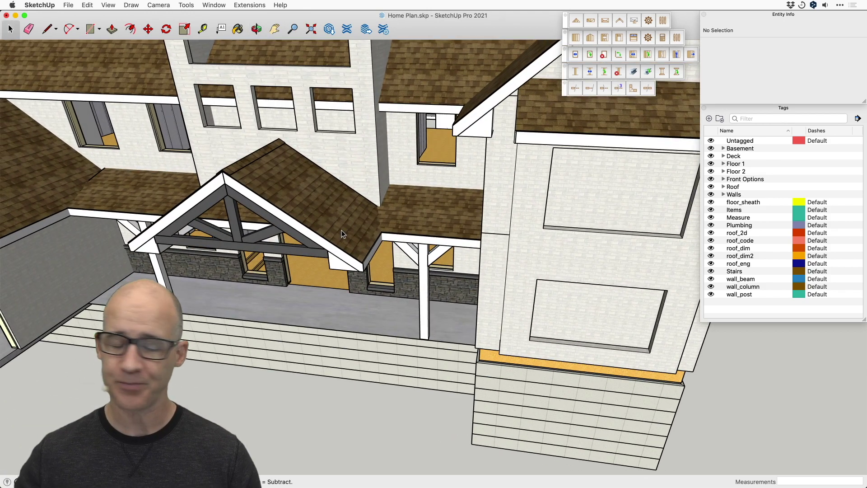
pyautogui.scroll(-10, 337, 232)
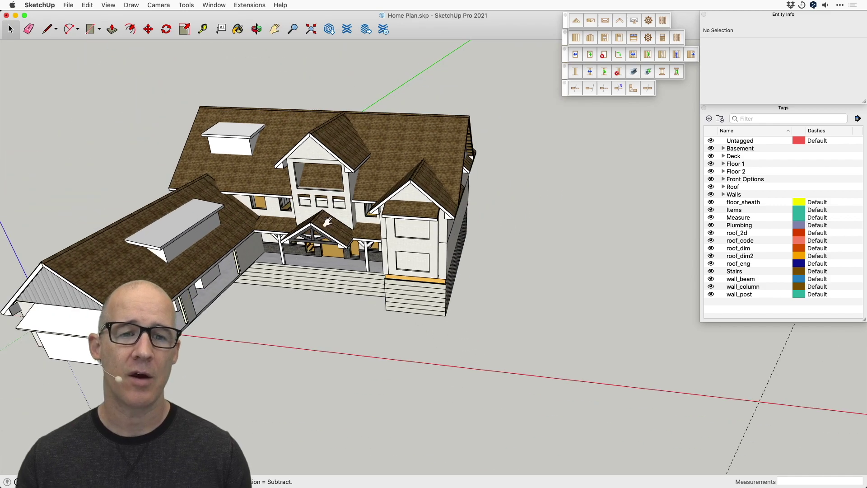
pyautogui.keyDown('shift'); pyautogui.moveTo(328, 222); pyautogui.dragTo(405, 211, button='middle'); pyautogui.keyUp('shift')
pyautogui.scroll(8, 405, 211)
pyautogui.scroll(6, 438, 212)
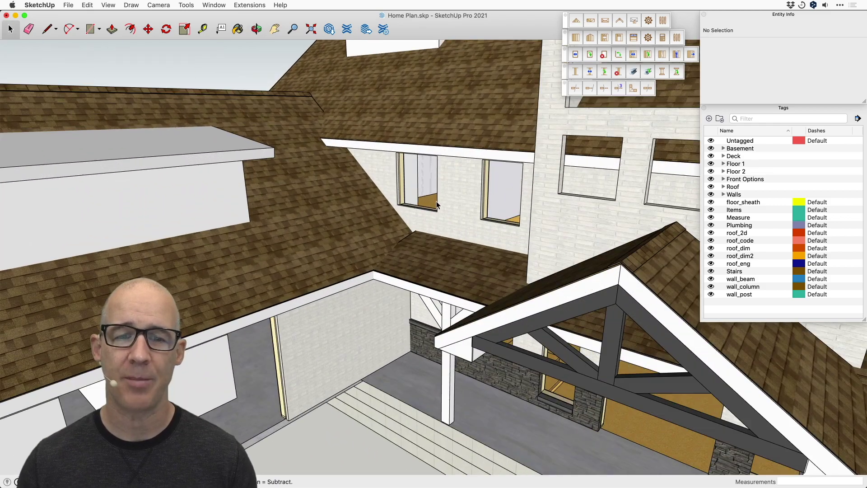
pyautogui.scroll(-3, 430, 197)
# Step: Orbit around the entry roof, return to Select, and pan across the roofline
pyautogui.moveTo(428, 197); pyautogui.dragTo(524, 243, button='middle')
pyautogui.scroll(-3, 520, 262)
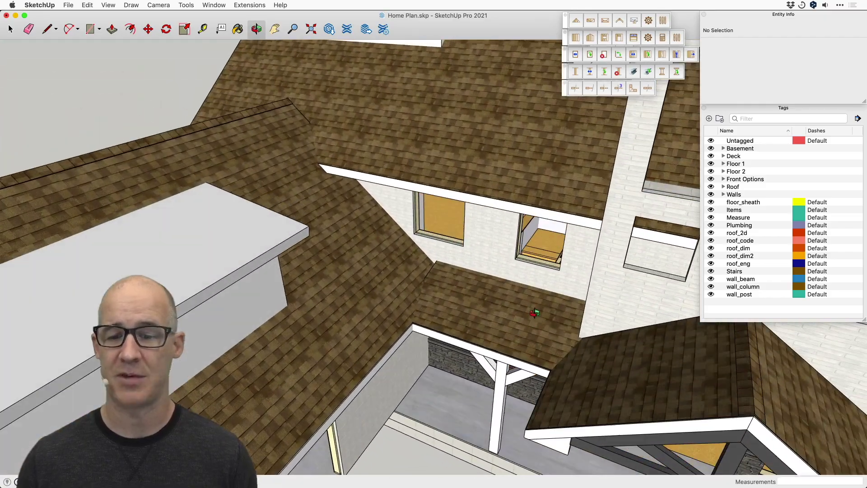
pyautogui.press('space')
pyautogui.scroll(-5, 512, 281)
pyautogui.keyDown('shift'); pyautogui.moveTo(512, 283); pyautogui.dragTo(497, 267, button='middle'); pyautogui.keyUp('shift')
pyautogui.scroll(-3, 571, 305)
# Step: Orbit toward the front and zoom in close on the porch gable over the entry steps
pyautogui.scroll(3, 443, 264)
pyautogui.scroll(2, 497, 267)
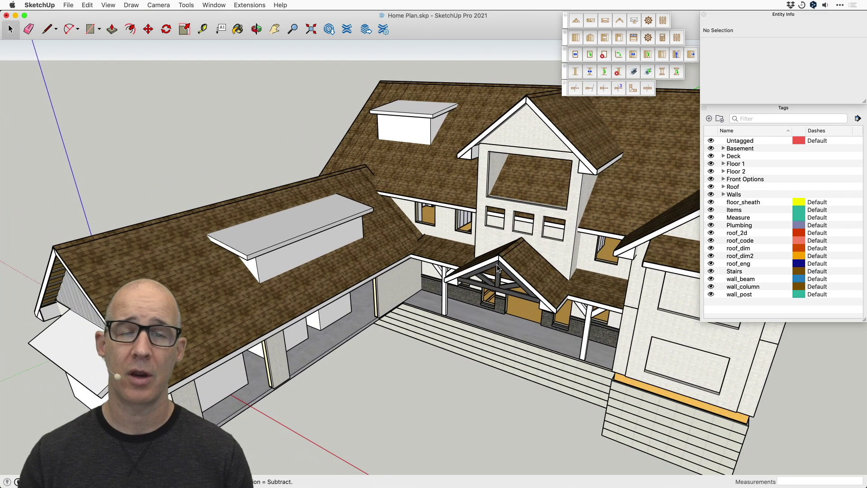
pyautogui.moveTo(541, 273)
pyautogui.mouseDown(button='middle')
pyautogui.moveTo(537, 244)
pyautogui.moveTo(554, 275)
pyautogui.mouseUp(button='middle')
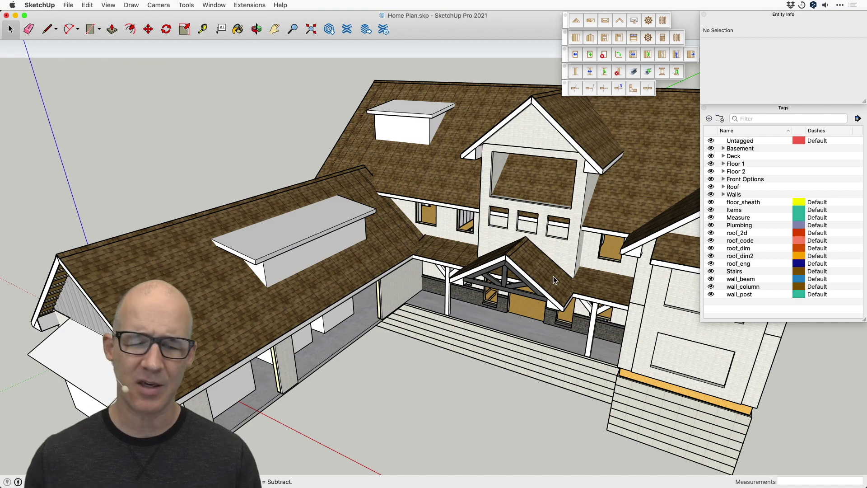
pyautogui.moveTo(553, 275); pyautogui.dragTo(517, 301, button='middle')
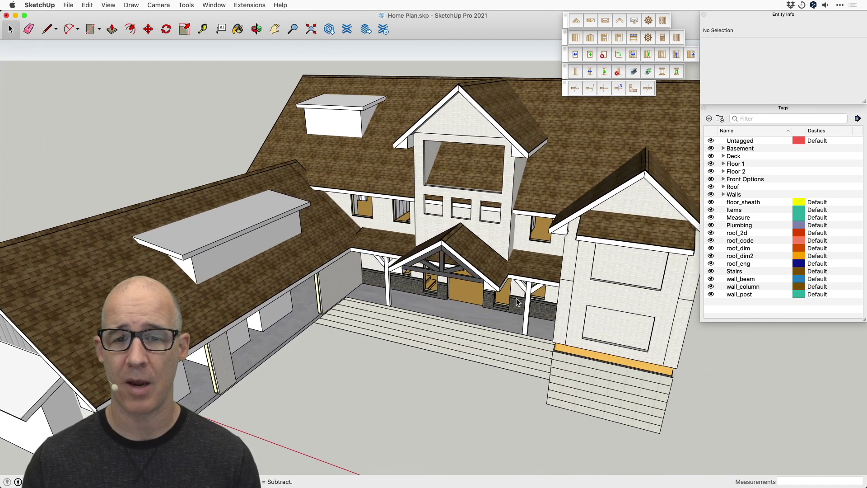
pyautogui.scroll(5, 481, 264)
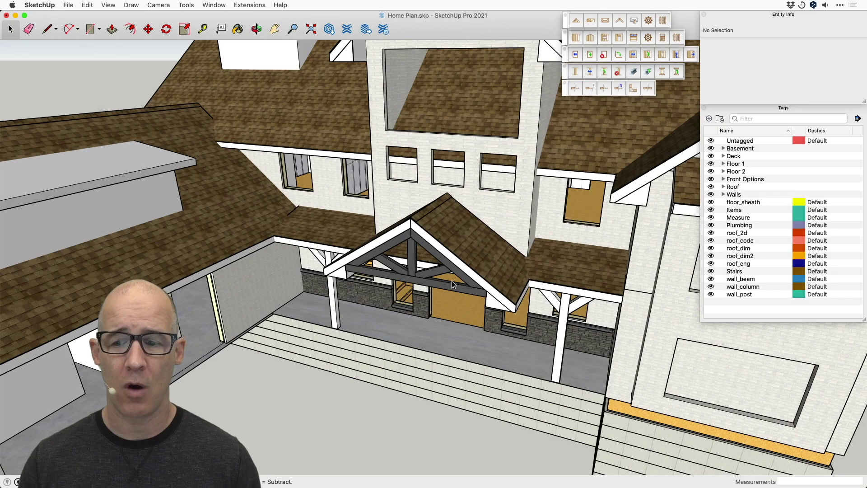
# Step: Narrow the Zoom tool's field of view from 50 to 35 degrees
pyautogui.click(292, 29)
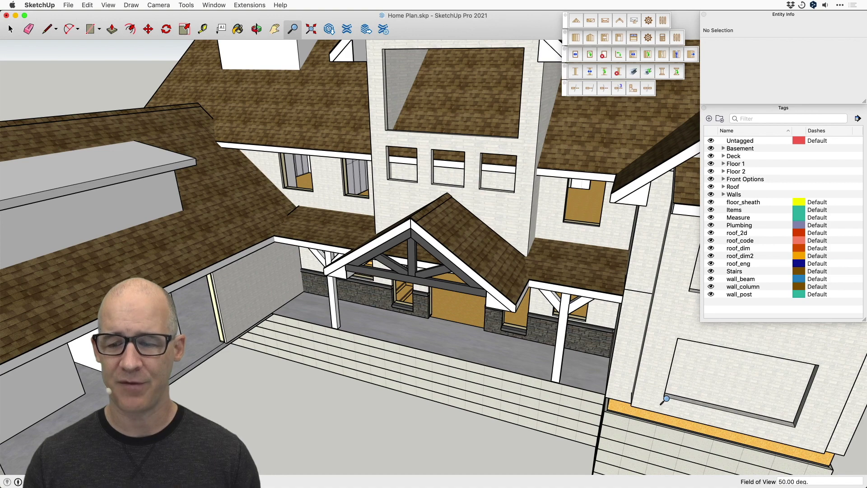
pyautogui.write("'")
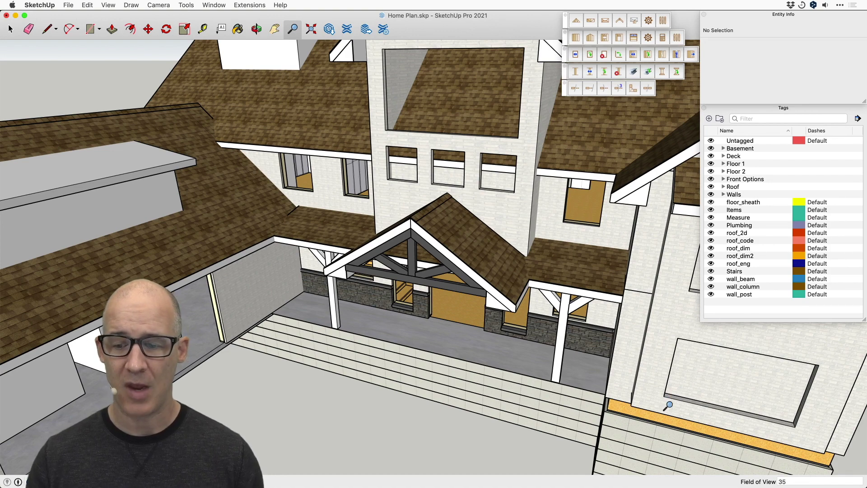
pyautogui.write('35')
pyautogui.press('Return')
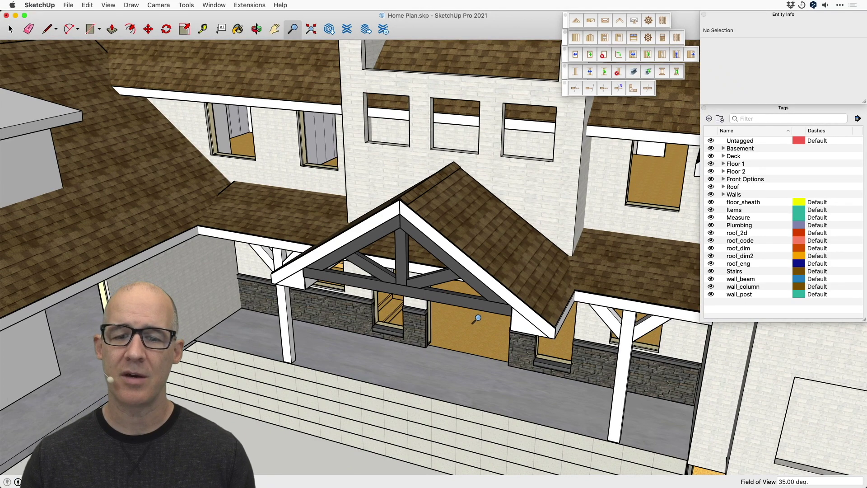
# Step: Zoom and orbit past the porch eave and low wall until the view looks through the front doorway
pyautogui.scroll(5, 479, 322)
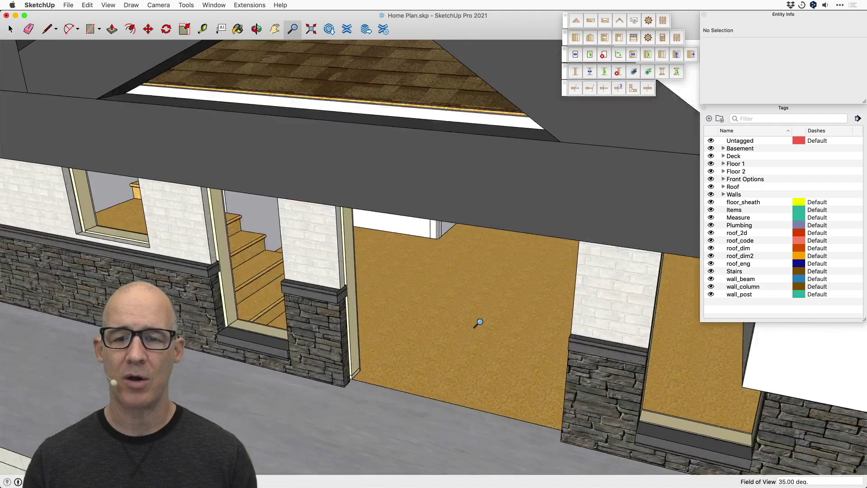
pyautogui.moveTo(479, 322); pyautogui.dragTo(529, 293, button='middle')
pyautogui.scroll(-2, 588, 188)
pyautogui.scroll(-3, 588, 189)
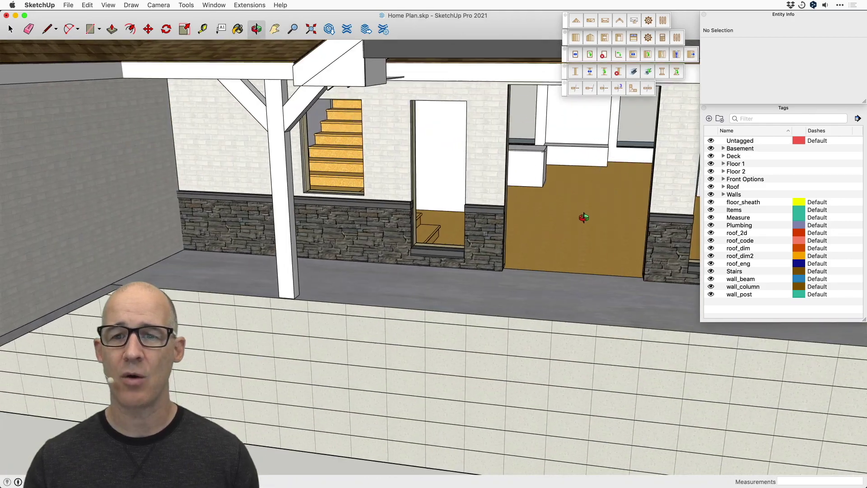
pyautogui.moveTo(587, 190); pyautogui.dragTo(559, 239, button='middle')
pyautogui.scroll(5, 558, 188)
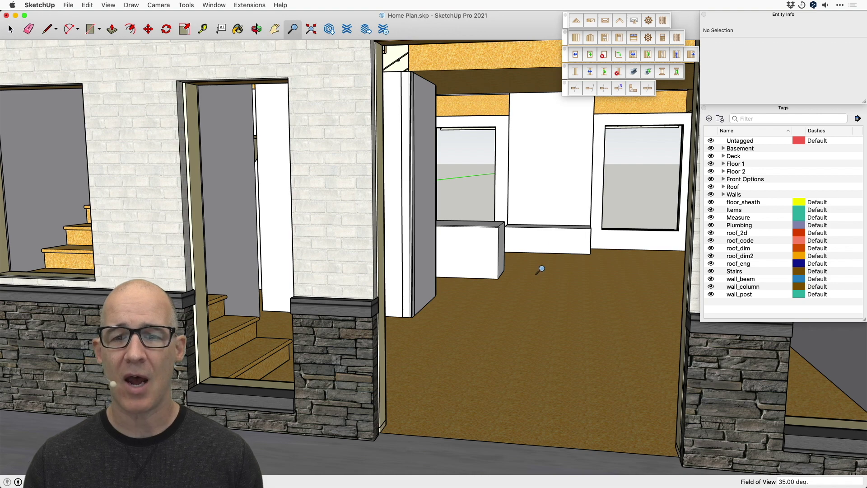
# Step: Turn the interior view past the bench and window to face the kitchen counter and dining table
pyautogui.moveTo(575, 180)
pyautogui.mouseDown()
pyautogui.moveTo(574, 156)
pyautogui.moveTo(564, 171)
pyautogui.mouseUp()
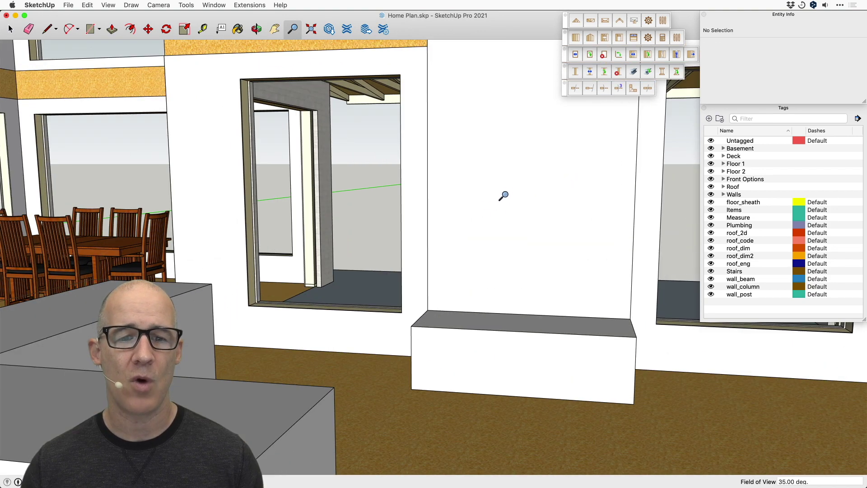
pyautogui.moveTo(496, 201); pyautogui.dragTo(438, 210, button='middle')
pyautogui.moveTo(186, 231); pyautogui.dragTo(396, 238, button='middle')
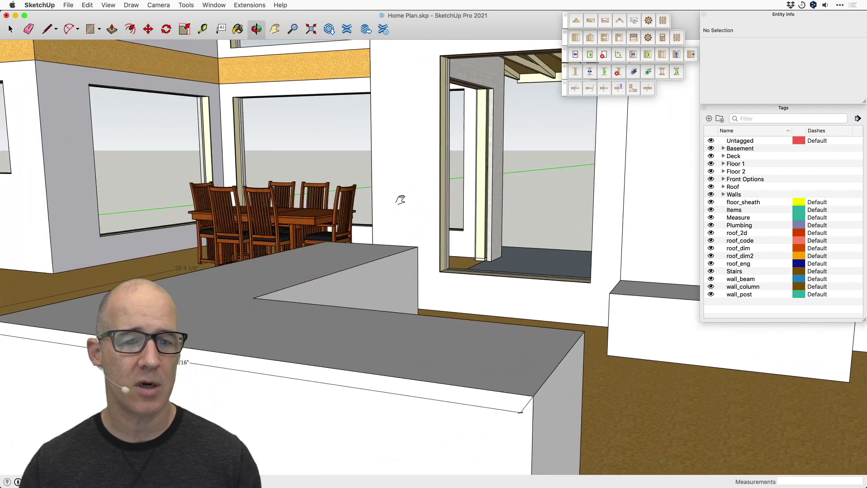
pyautogui.moveTo(395, 326); pyautogui.dragTo(460, 312, button='middle')
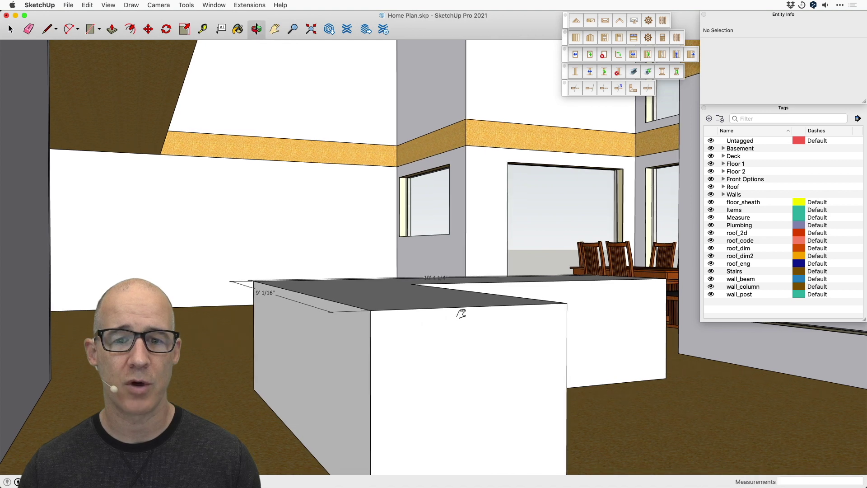
pyautogui.scroll(3, 438, 222)
pyautogui.moveTo(437, 222); pyautogui.dragTo(500, 285, button='middle')
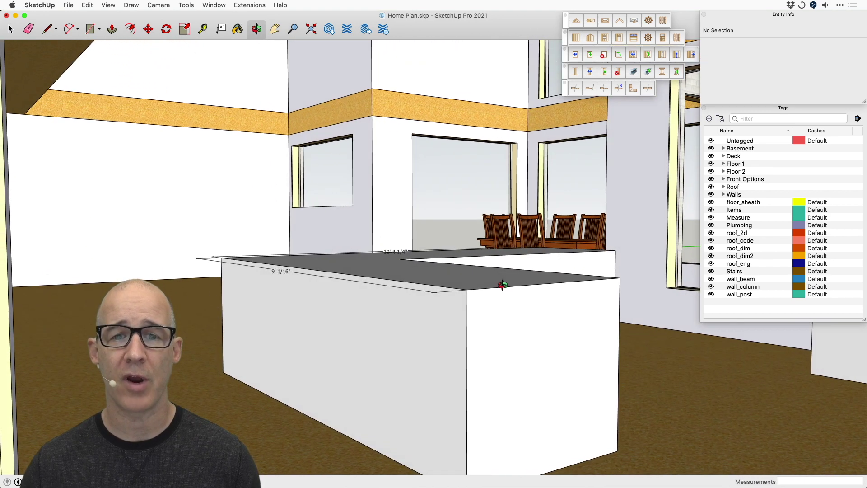
# Step: Widen the Zoom tool's field of view back to 50 degrees
pyautogui.press('z')
pyautogui.moveTo(498, 96); pyautogui.dragTo(490, 54)
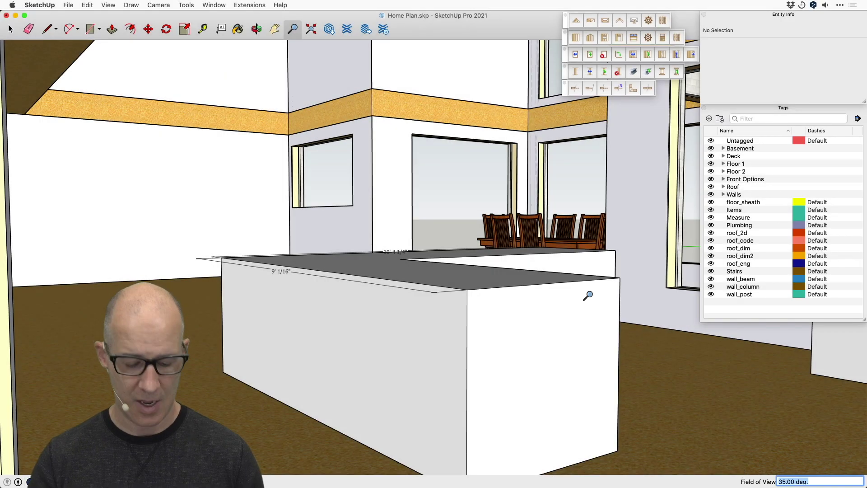
pyautogui.write('50')
pyautogui.press('Return')
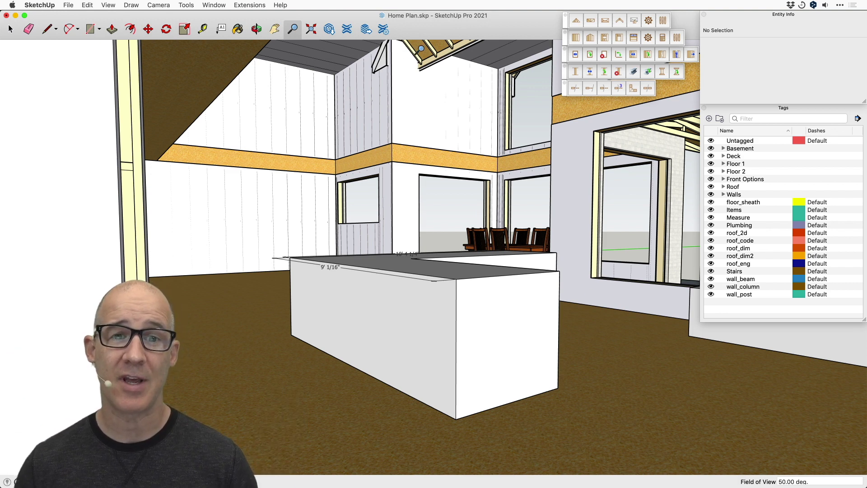
# Step: Zoom forward through the interior walls toward the wooden dining table and chairs
pyautogui.scroll(5, 417, 52)
pyautogui.scroll(10, 434, 58)
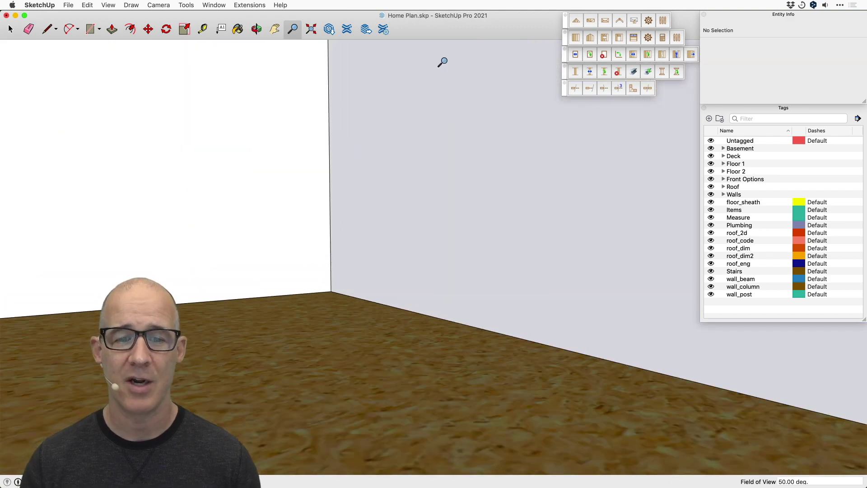
pyautogui.scroll(2, 441, 62)
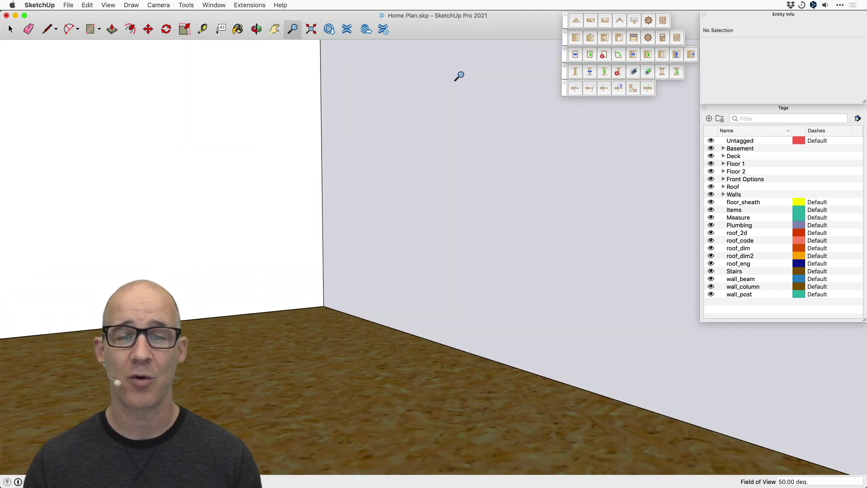
pyautogui.scroll(3, 466, 88)
pyautogui.scroll(5, 468, 90)
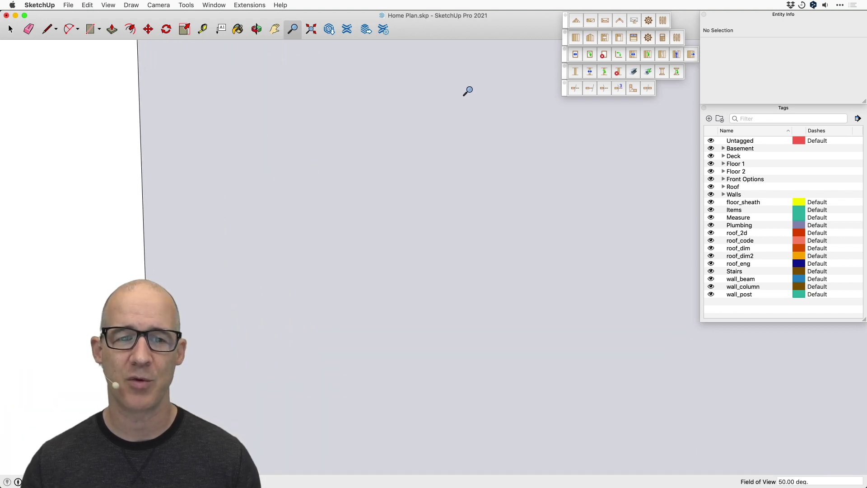
pyautogui.scroll(5, 468, 90)
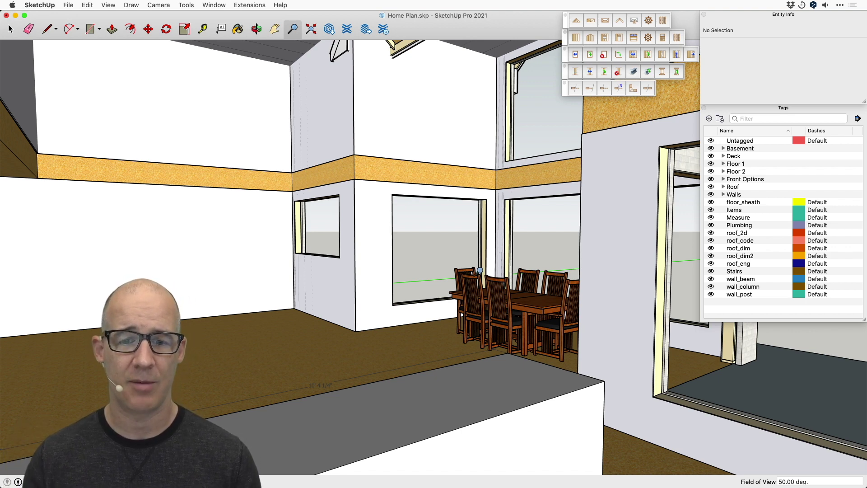
# Step: Zoom to extents and orbit to see the entire house from the front
pyautogui.click(311, 30)
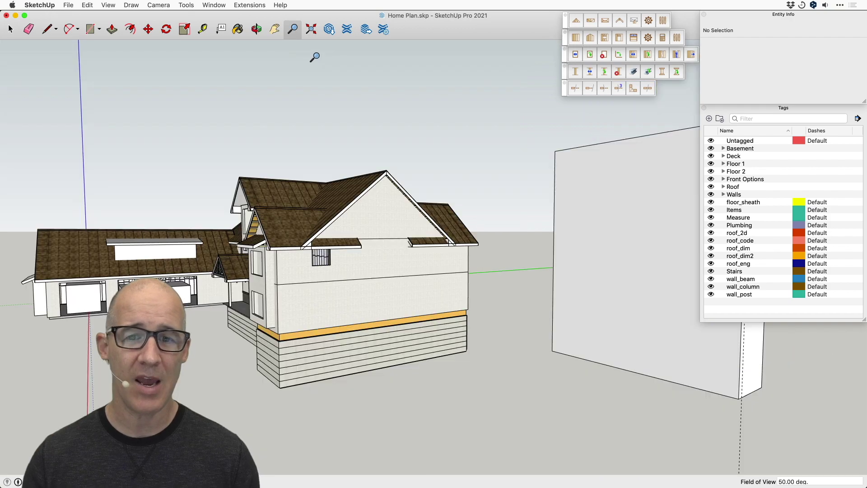
pyautogui.moveTo(359, 257); pyautogui.dragTo(472, 238, button='middle')
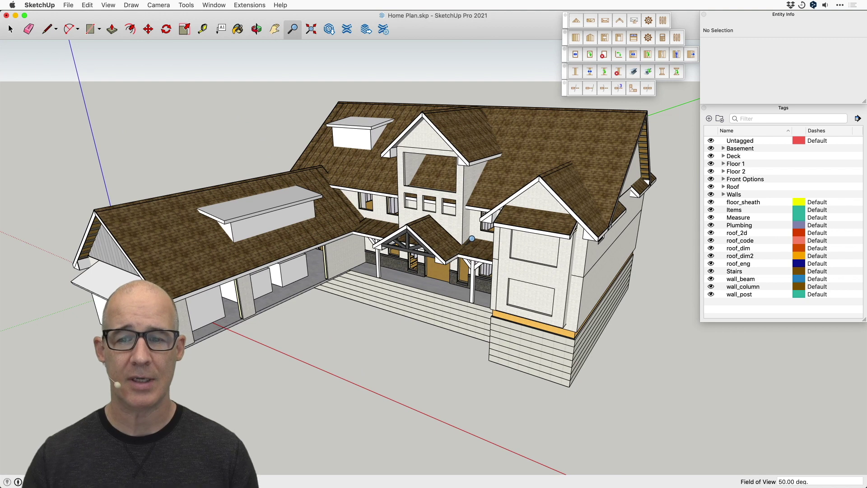